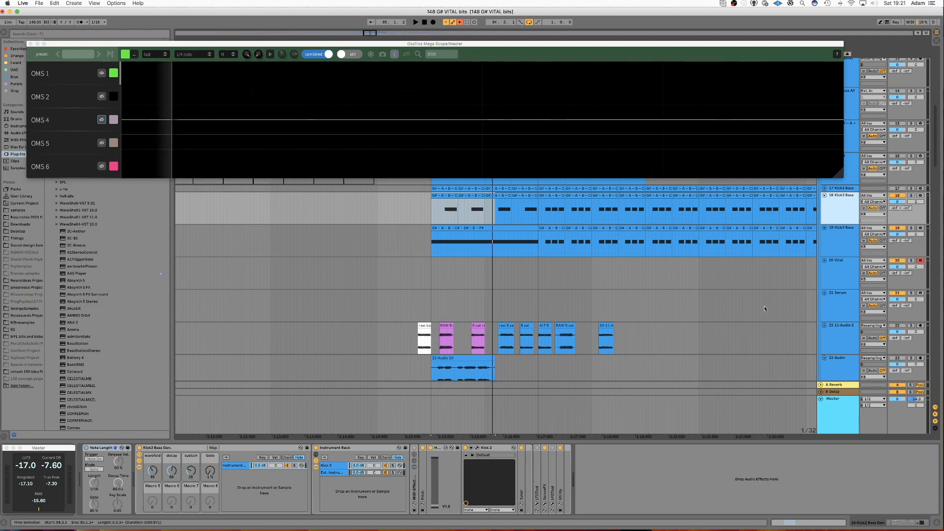
# Play back the Kick2 Bass clip from a selected point in the arrangement.
pyautogui.click(462, 228)
pyautogui.press('space')
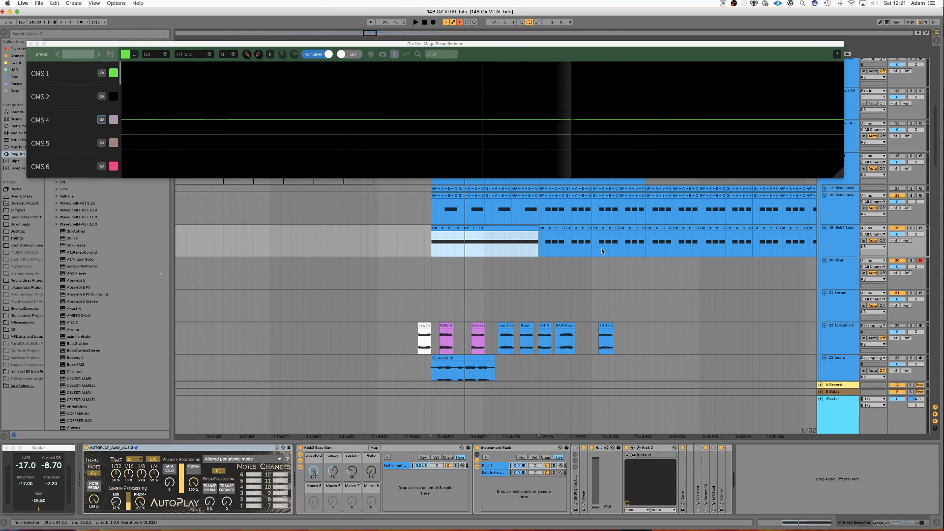
# Select the Kick2 Bass track and adjust its decay macro while auditioning it.
pyautogui.click(897, 228)
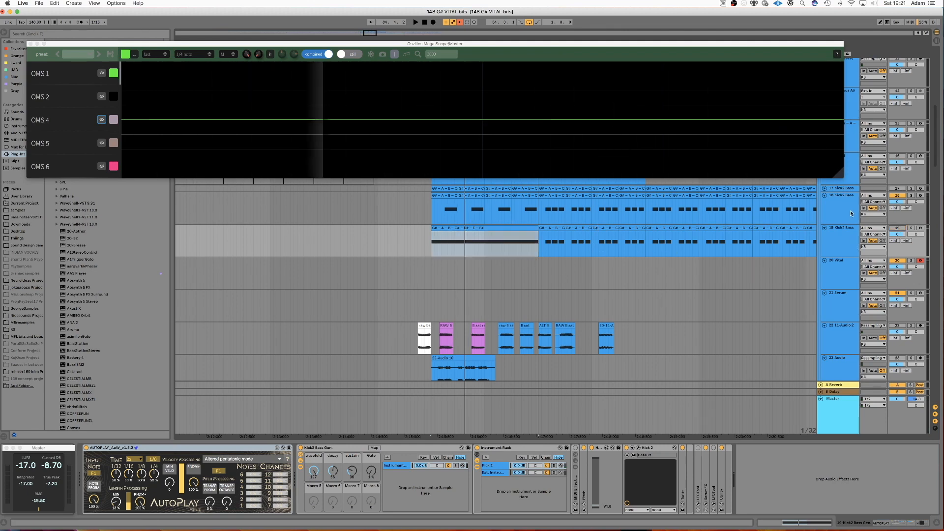
pyautogui.click(851, 213)
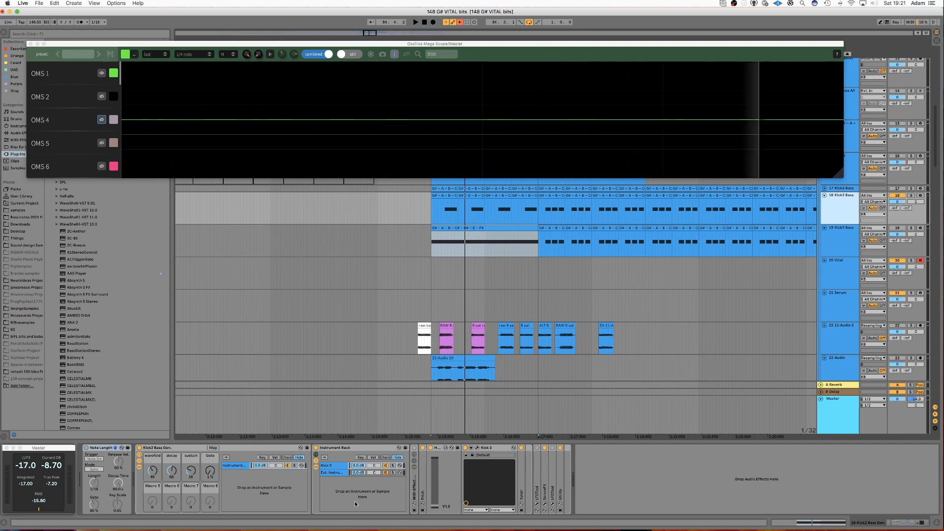
pyautogui.moveTo(422, 45); pyautogui.dragTo(425, 83)
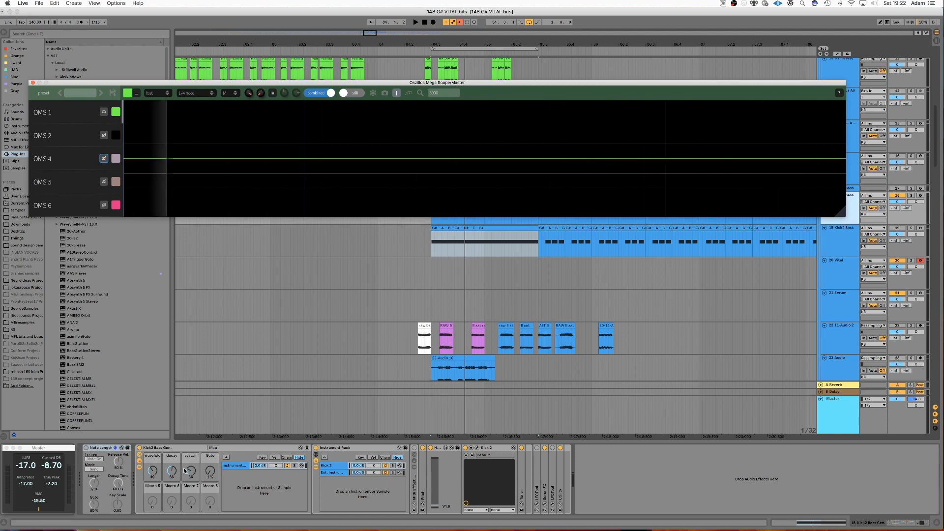
pyautogui.press('space')
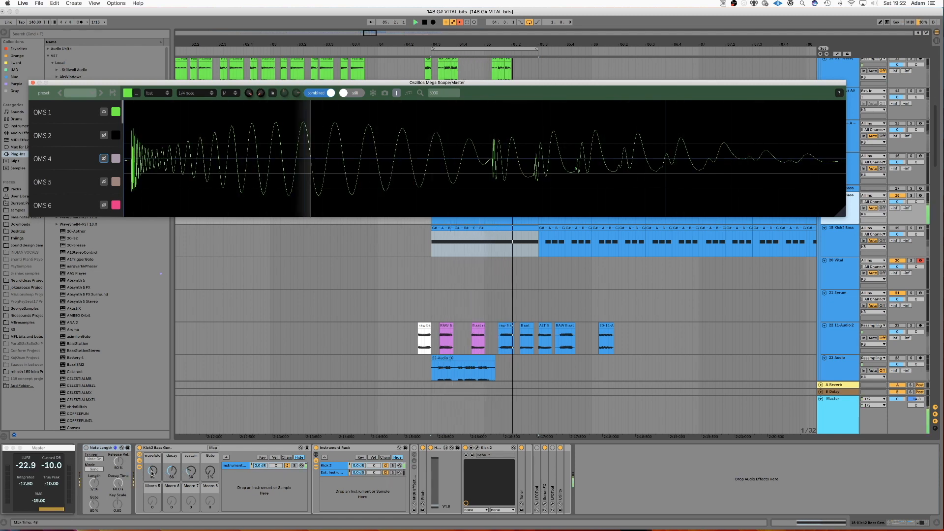
pyautogui.moveTo(152, 472)
pyautogui.mouseDown()
pyautogui.moveTo(152, 521)
pyautogui.moveTo(152, 396)
pyautogui.moveTo(152, 473)
pyautogui.mouseUp()
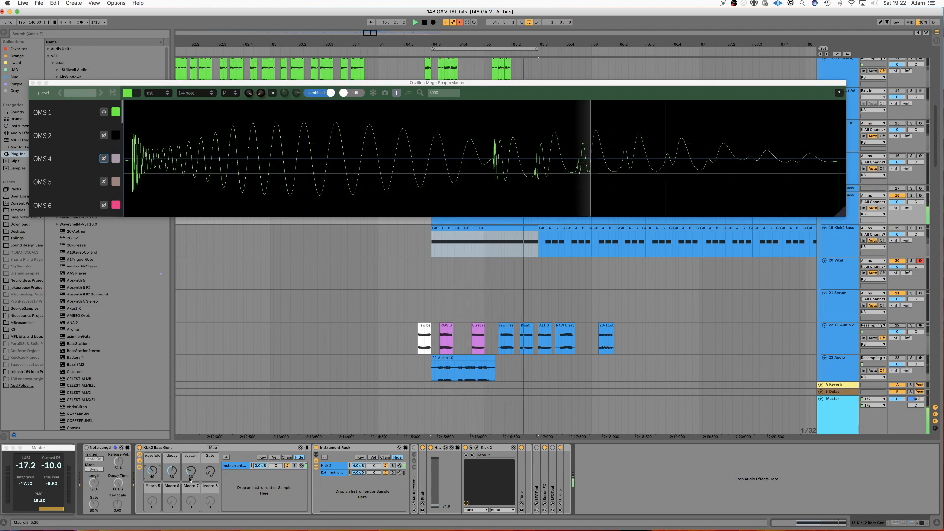
pyautogui.press('space')
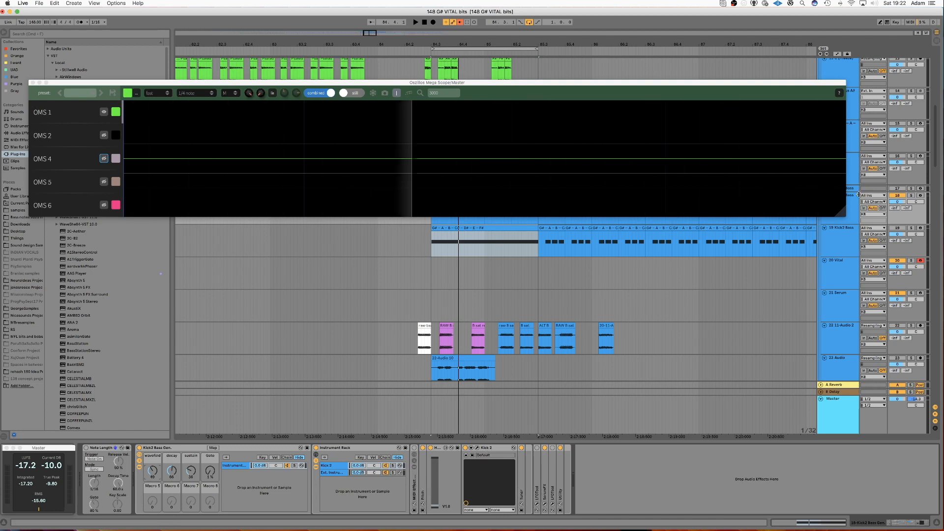
# Insert a new MIDI track below the Kick2 Bass track.
pyautogui.moveTo(774, 84); pyautogui.dragTo(772, 62)
pyautogui.click(844, 210)
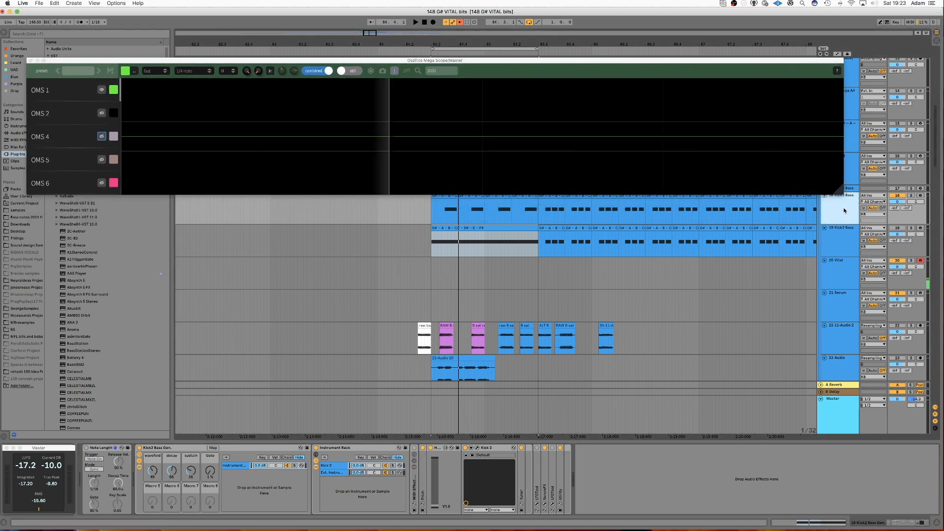
pyautogui.press('super+shift+t')
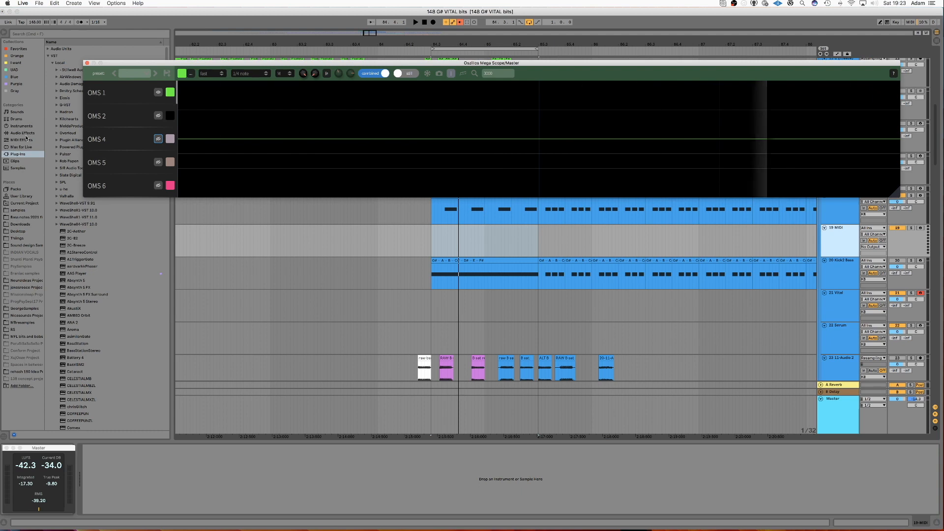
# Load the Kick 2 plugin from the Purple collection onto the new MIDI track.
pyautogui.click(16, 84)
pyautogui.doubleClick(63, 223)
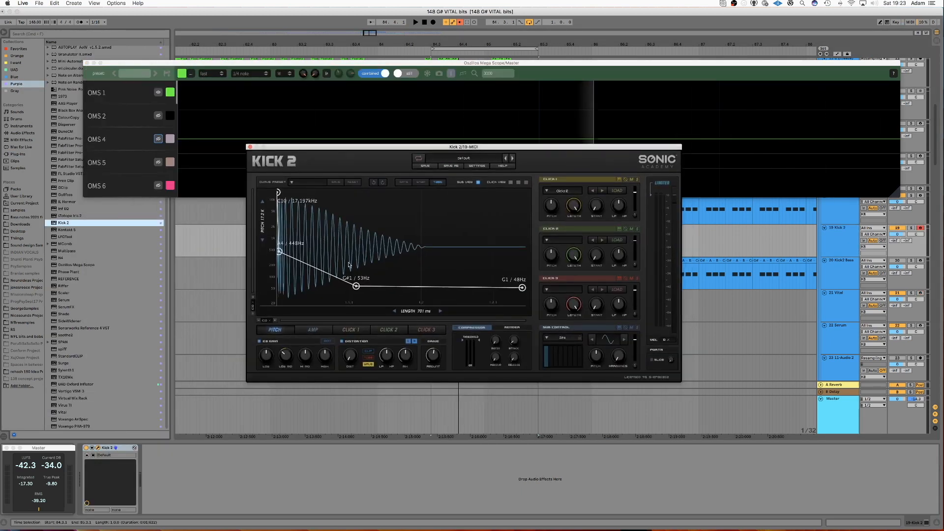
# Remove the middle pitch envelope points and set the sweep from A#8 (about 7.4 kHz) down to 20 Hz.
pyautogui.doubleClick(280, 251)
pyautogui.doubleClick(356, 286)
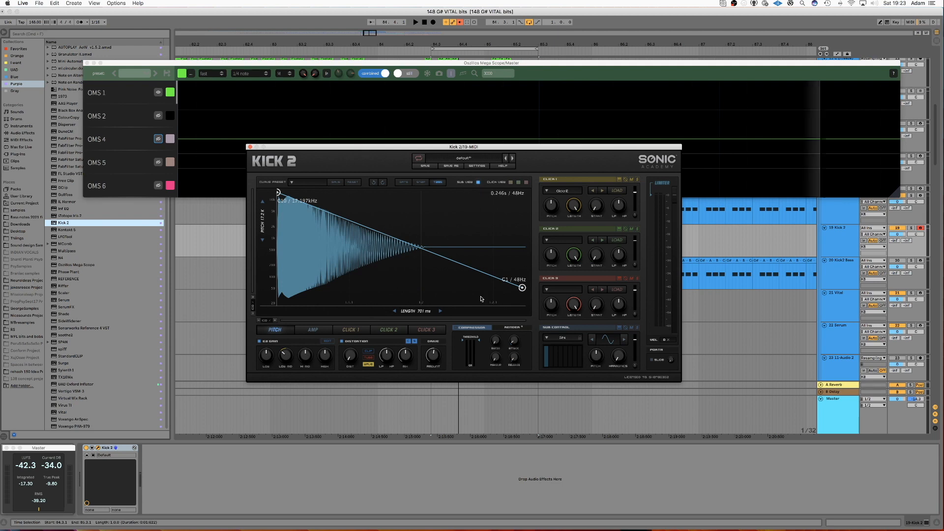
pyautogui.moveTo(523, 288); pyautogui.dragTo(522, 301)
pyautogui.moveTo(278, 193); pyautogui.dragTo(274, 209)
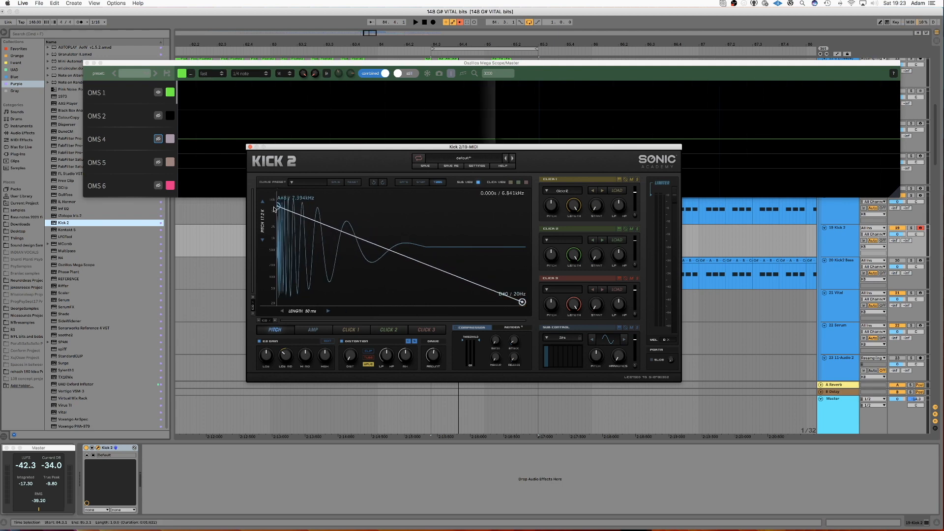
# Add a pitch envelope point near F / 88 Hz to bend the sweep, checking the amp envelope along the way.
pyautogui.doubleClick(365, 266)
pyautogui.moveTo(365, 266); pyautogui.dragTo(349, 278)
pyautogui.moveTo(522, 301)
pyautogui.mouseDown()
pyautogui.moveTo(522, 291)
pyautogui.moveTo(522, 302)
pyautogui.mouseUp()
pyautogui.click(313, 330)
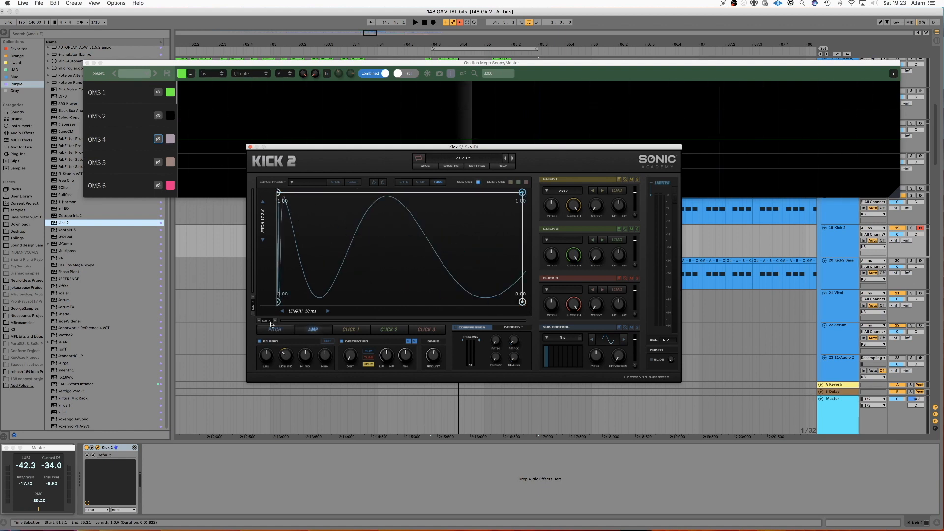
pyautogui.click(274, 330)
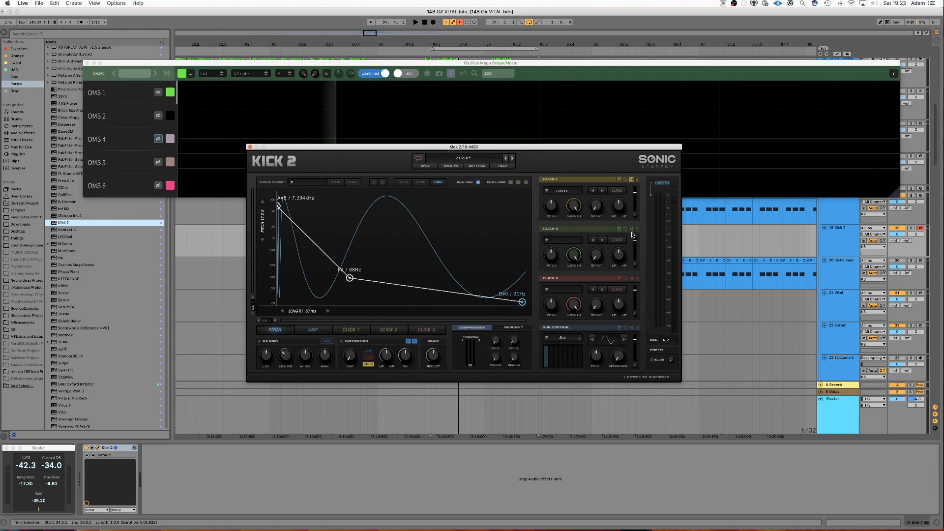
# Close the Kick 2 window and copy the bass MIDI clip onto the Kick 2 track.
pyautogui.moveTo(252, 148); pyautogui.dragTo(261, 180)
pyautogui.click(259, 179)
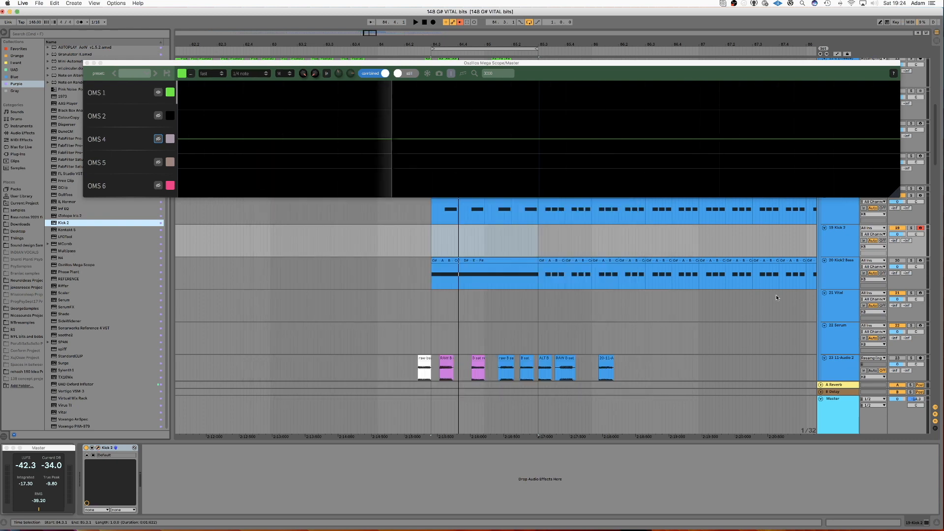
pyautogui.click(523, 250)
pyautogui.scroll(1, 452, 229)
pyautogui.moveTo(448, 202); pyautogui.dragTo(448, 243)
pyautogui.click(449, 244)
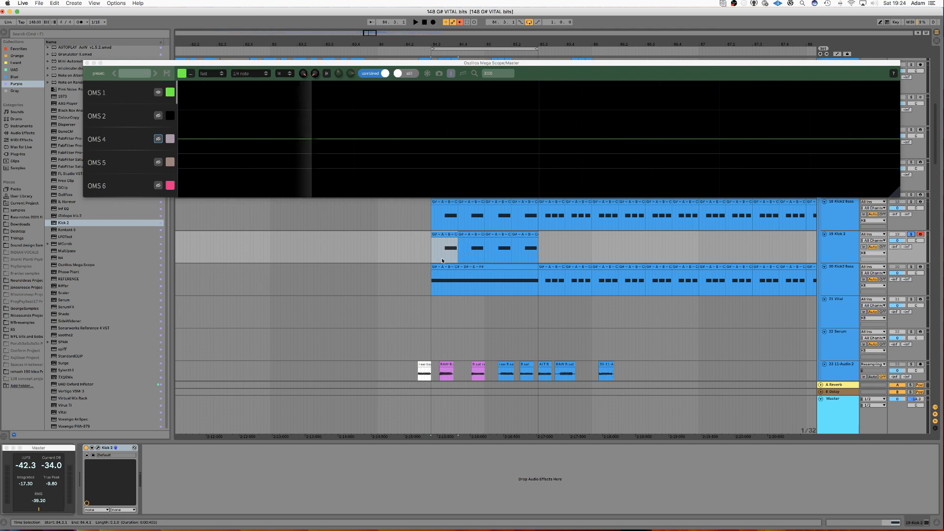
# Play back the tracks and raise the Kick 2 output level slightly.
pyautogui.press('space')
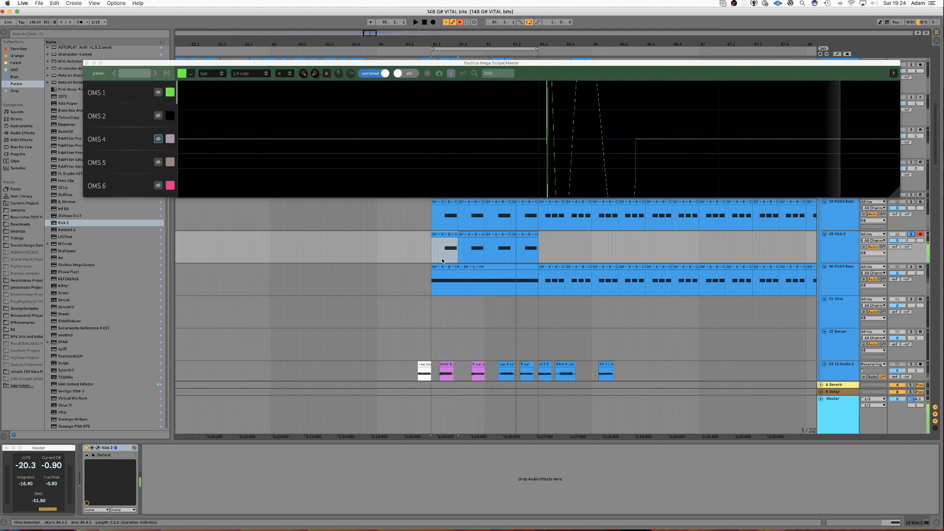
pyautogui.click(98, 448)
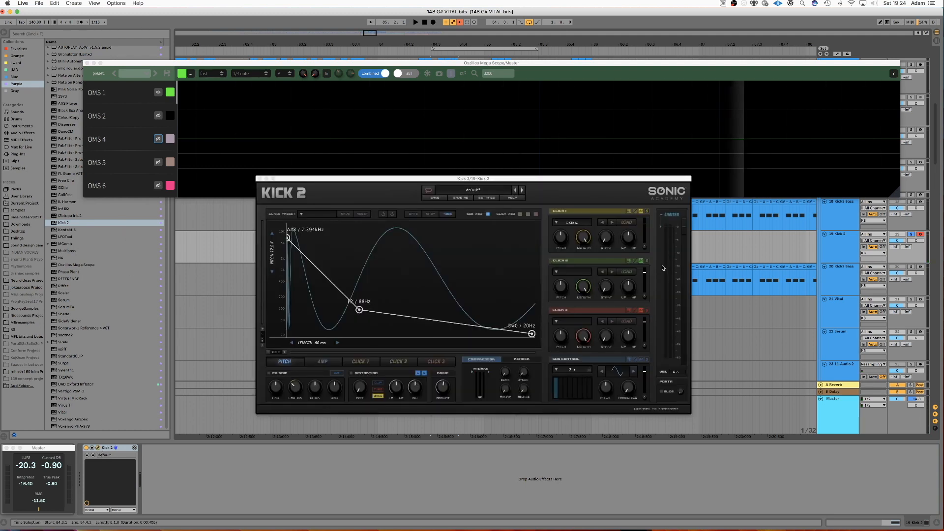
pyautogui.moveTo(645, 373); pyautogui.dragTo(645, 382)
pyautogui.press('space')
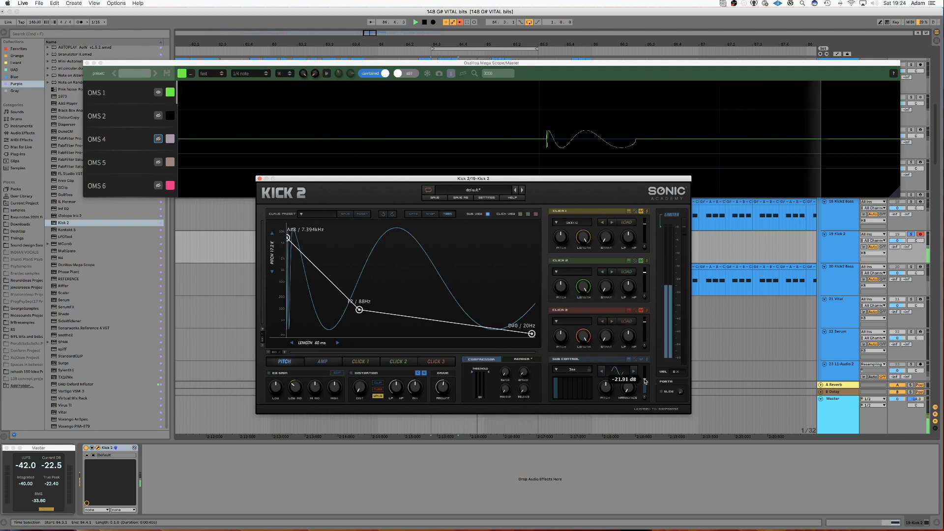
pyautogui.click(260, 178)
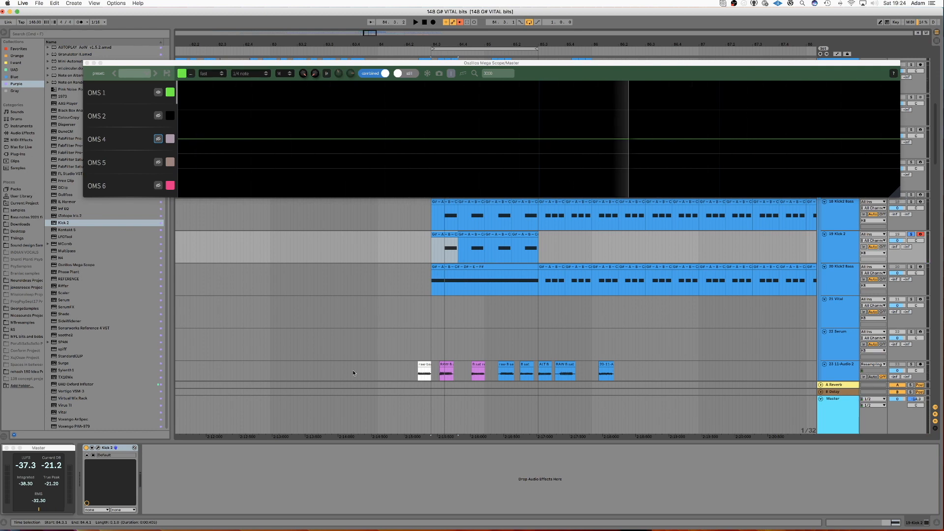
# Reopen the Kick 2 window to inspect its pitch curve settings.
pyautogui.click(98, 448)
pyautogui.click(413, 215)
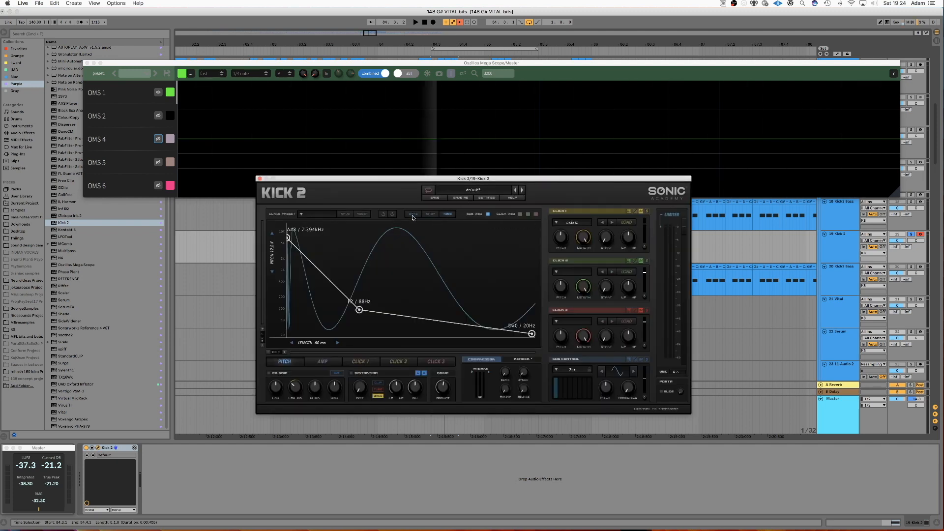
pyautogui.click(260, 178)
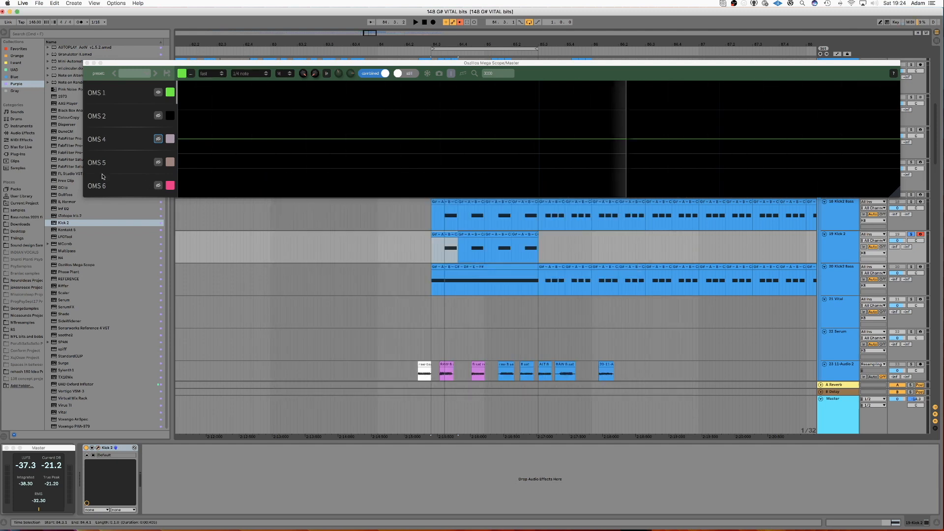
# Add an Arpeggiator MIDI effect to the Kick 2 track.
pyautogui.click(22, 139)
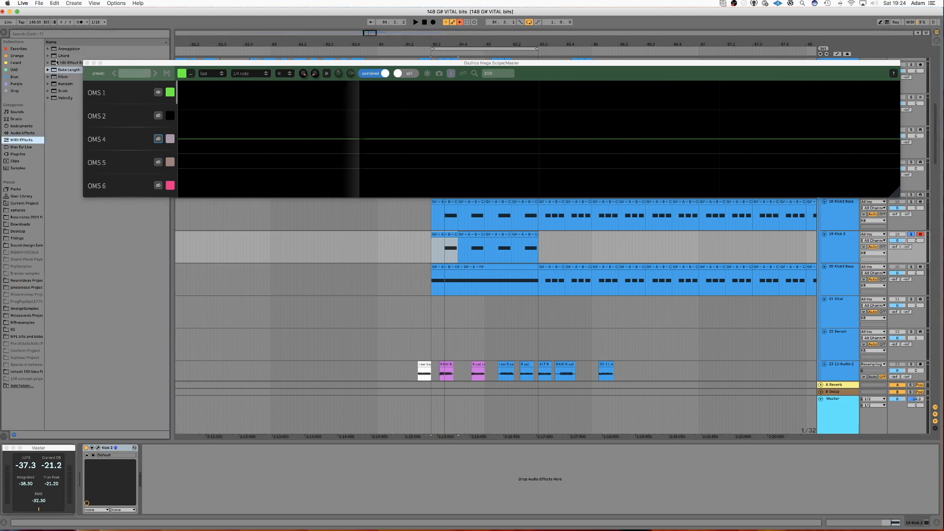
pyautogui.moveTo(109, 385); pyautogui.dragTo(112, 489)
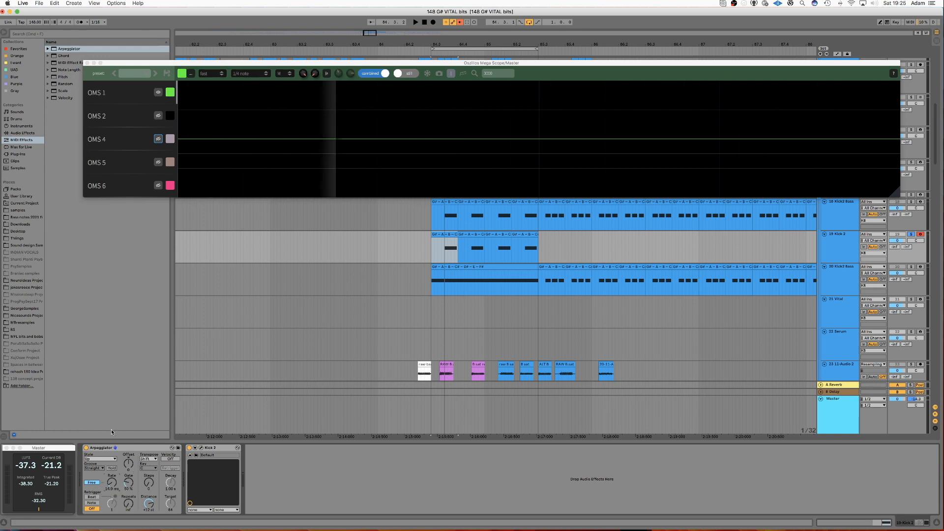
# Add a Tuner audio effect after the Kick 2 instrument.
pyautogui.click(22, 132)
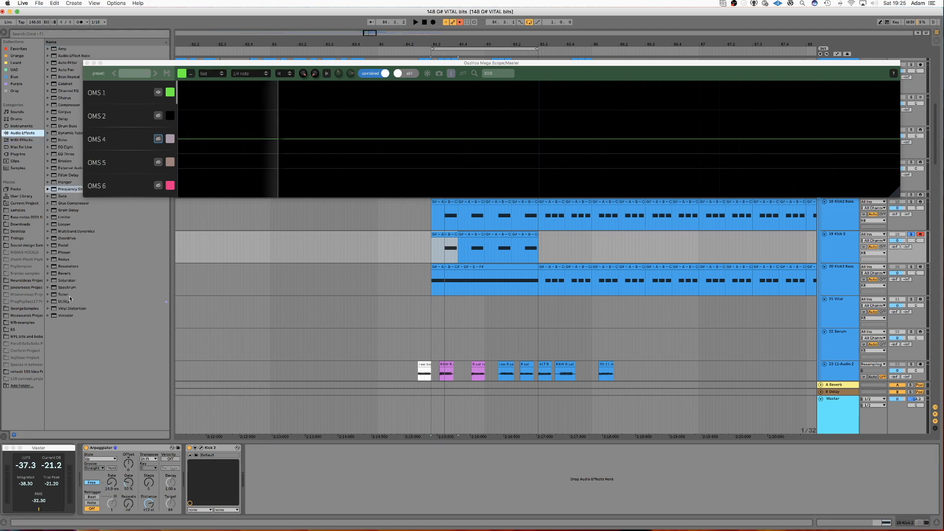
pyautogui.moveTo(70, 295); pyautogui.dragTo(176, 395)
pyautogui.moveTo(286, 478); pyautogui.dragTo(287, 478)
# Play back the track and set the Arpeggiator gate to 100%.
pyautogui.press('space')
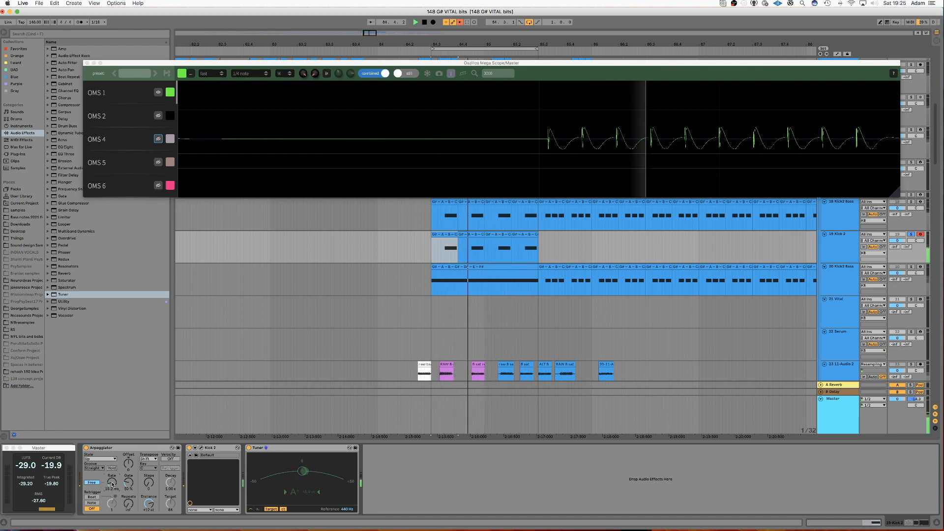
pyautogui.press('space')
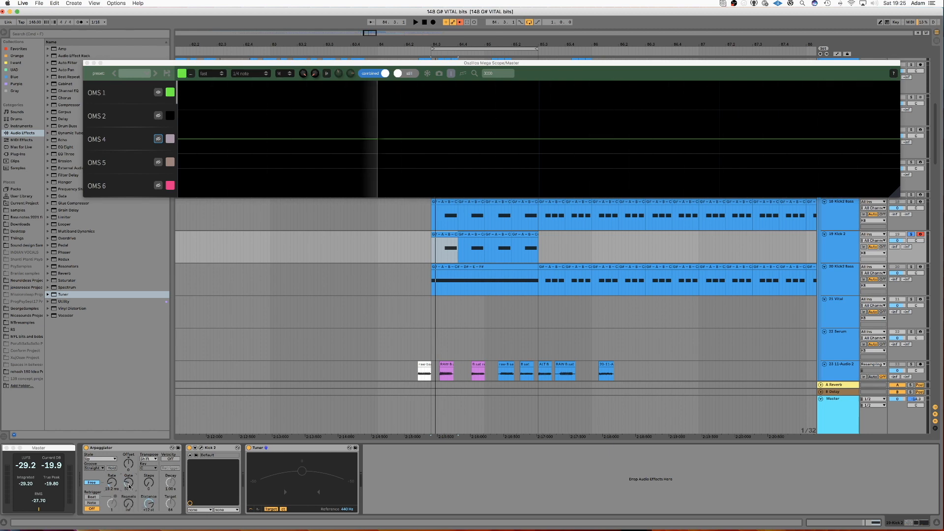
pyautogui.press('space')
pyautogui.moveTo(128, 484); pyautogui.dragTo(129, 435)
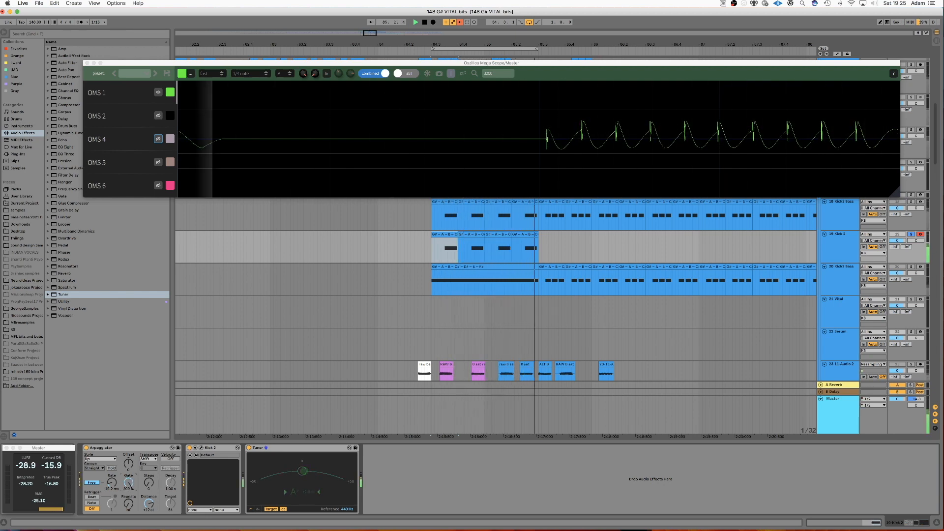
pyautogui.press('space')
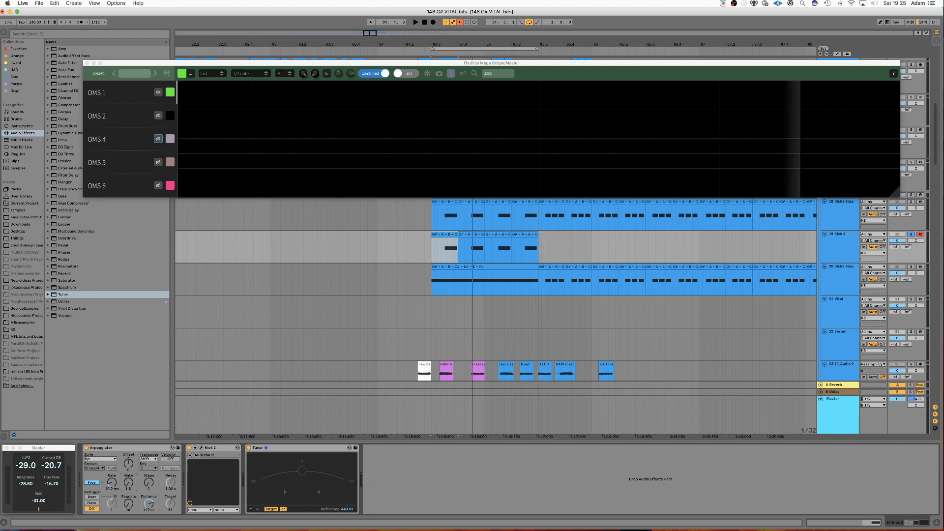
# Bring up the SPAN analyser and readjust the Arpeggiator gate while playing back.
pyautogui.moveTo(583, 0); pyautogui.dragTo(533, 208)
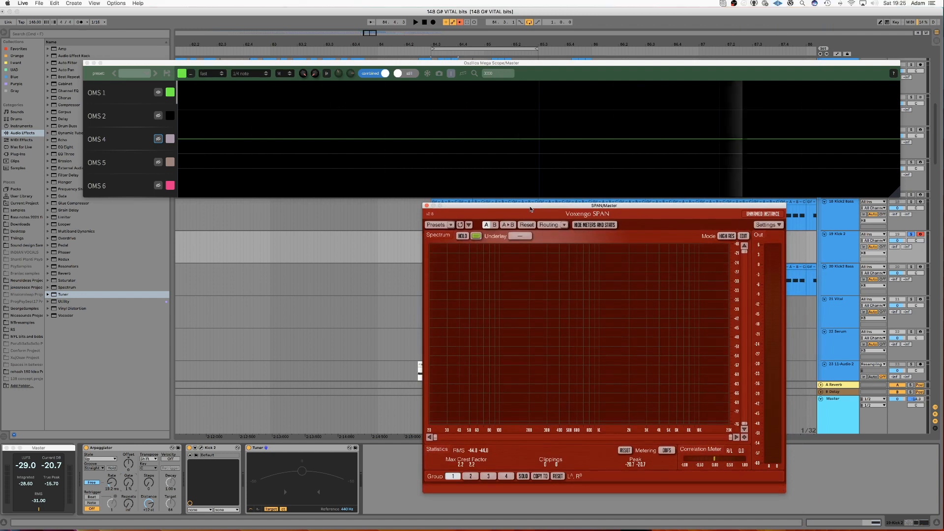
pyautogui.moveTo(129, 484); pyautogui.dragTo(129, 450)
pyautogui.press('space')
pyautogui.press('space')
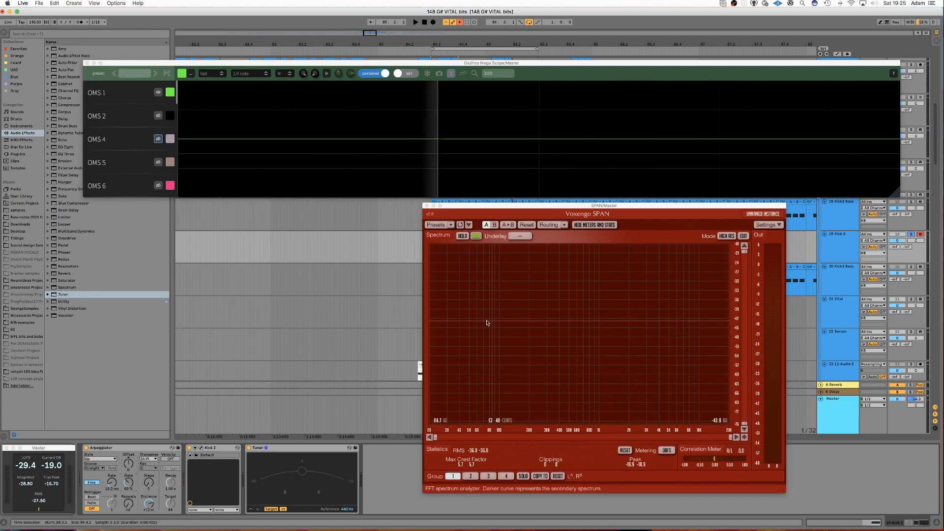
pyautogui.moveTo(480, 207); pyautogui.dragTo(481, 0)
pyautogui.click(502, 156)
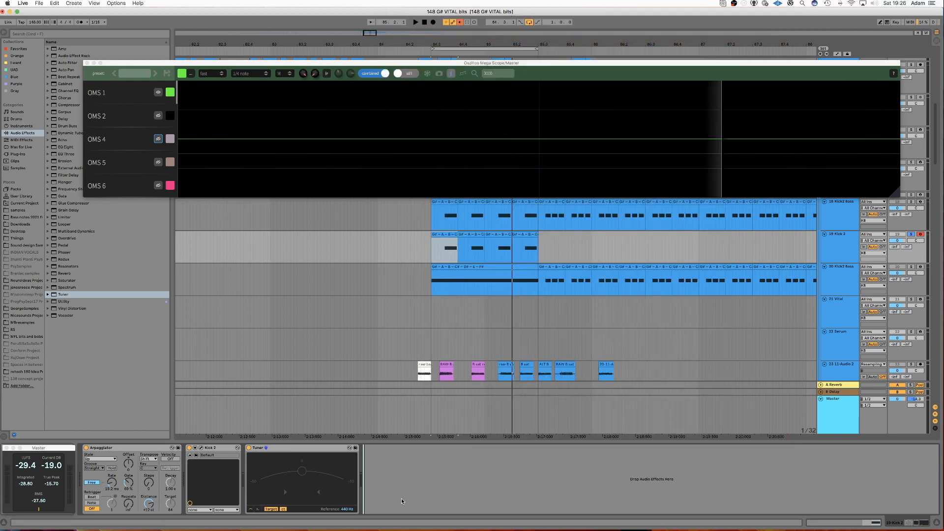
# Group the Arpeggiator and Kick 2 devices into an Instrument Rack.
pyautogui.click(221, 449)
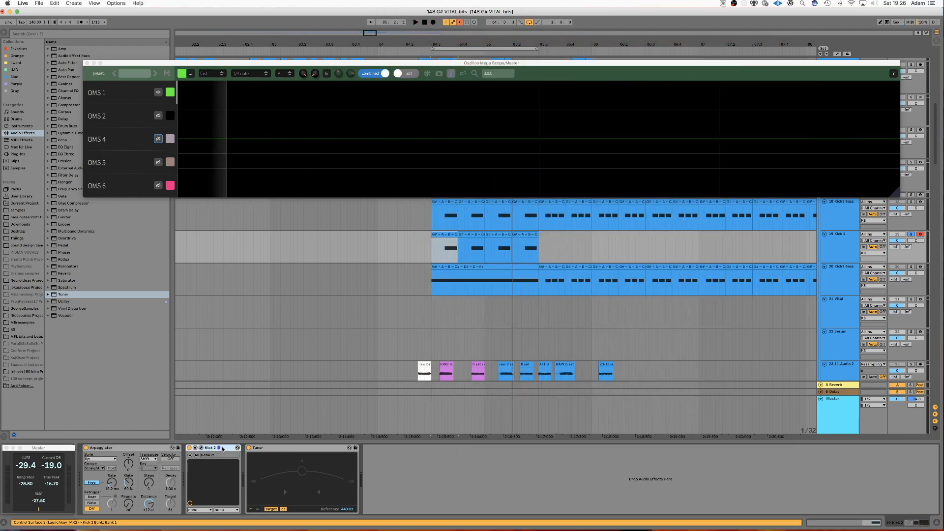
pyautogui.click(176, 457)
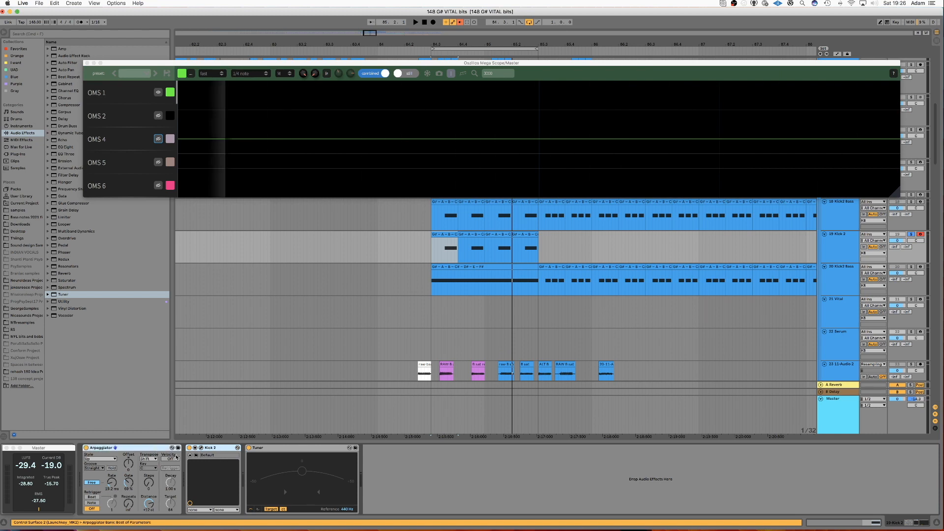
pyautogui.press('super+g')
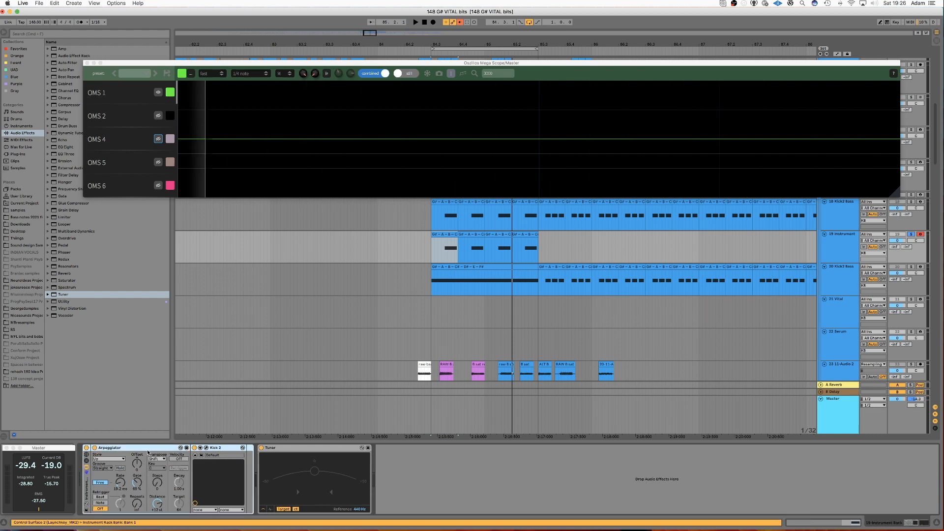
# Show the Instrument Rack's chain list and create a new empty chain beside the Kick 2 chain.
pyautogui.click(96, 451)
pyautogui.click(87, 461)
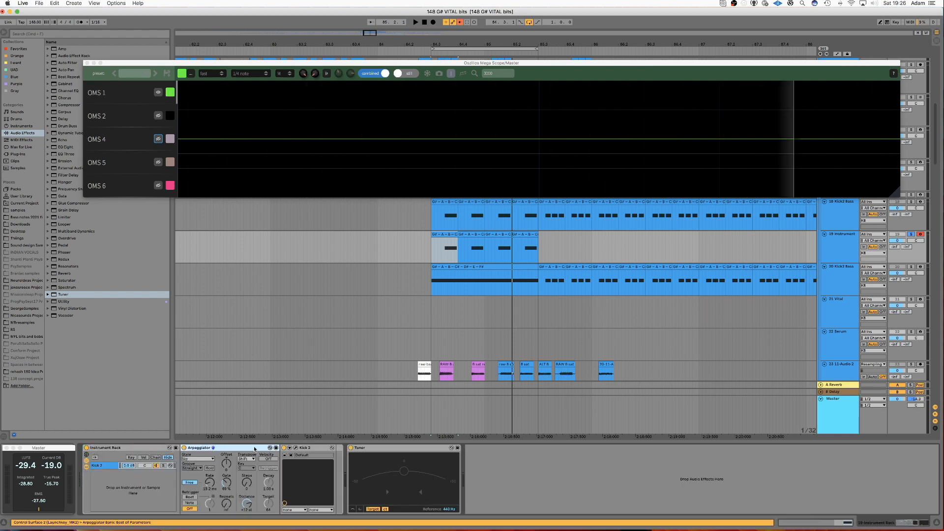
pyautogui.click(318, 448)
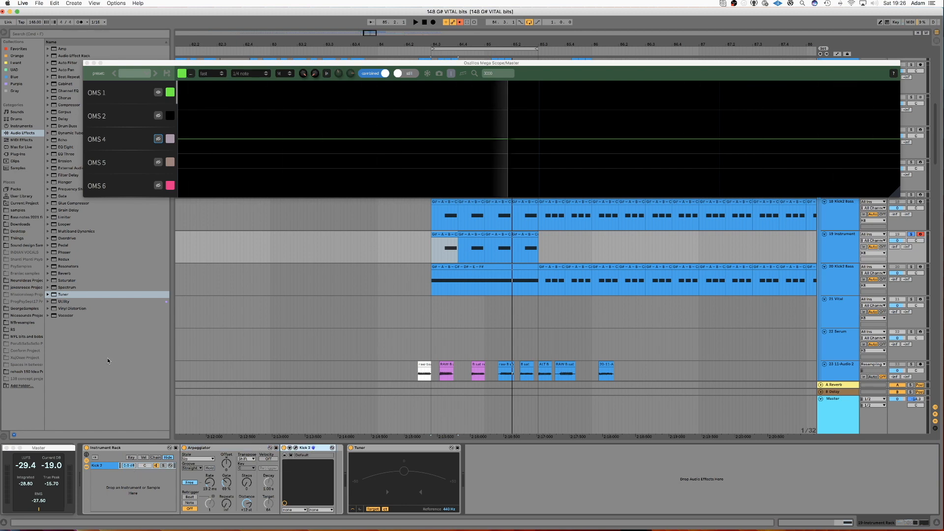
pyautogui.rightClick(111, 479)
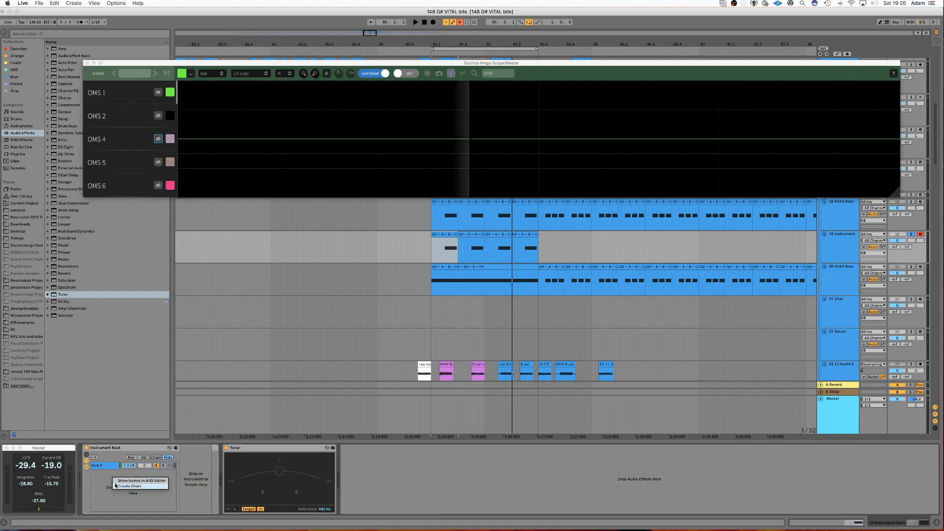
pyautogui.click(118, 486)
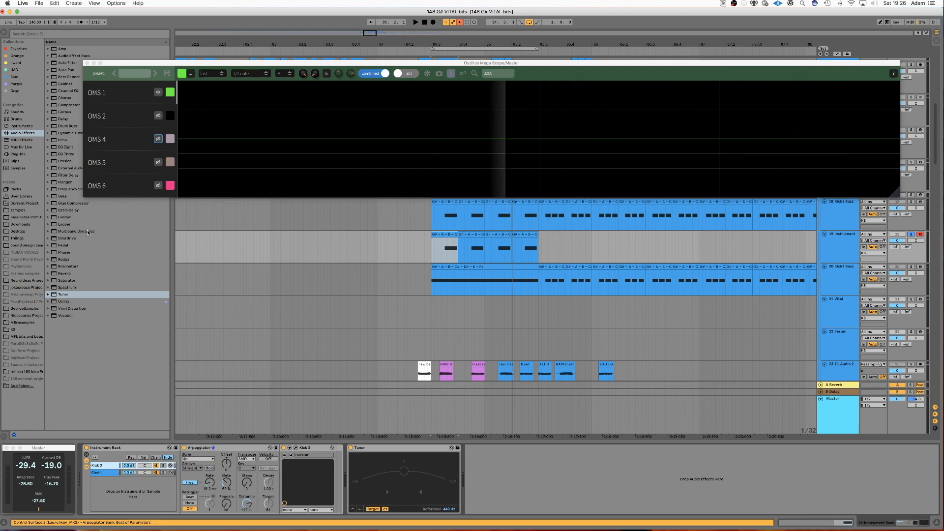
# Load SerumFX from the Purple collection into the Kick 2 chain after the Kick 2 instrument.
pyautogui.click(16, 84)
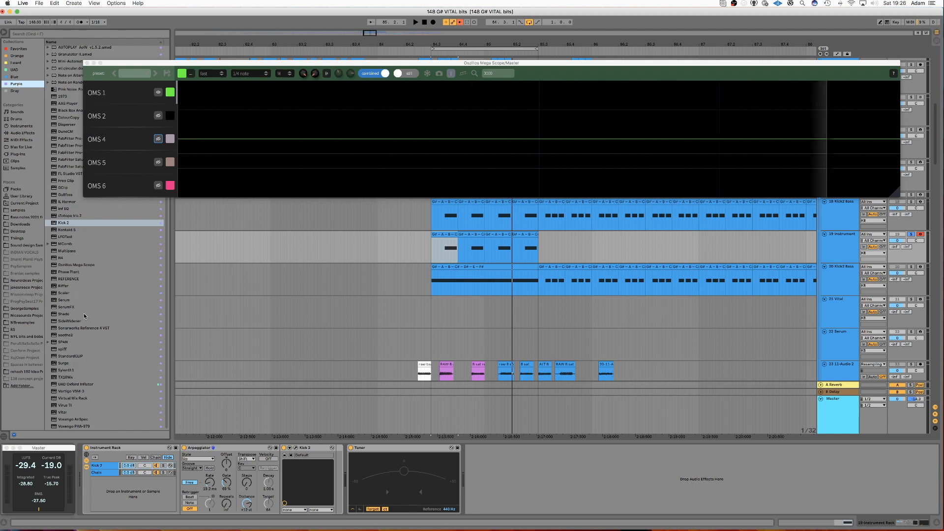
pyautogui.scroll(3, 84, 314)
pyautogui.click(67, 343)
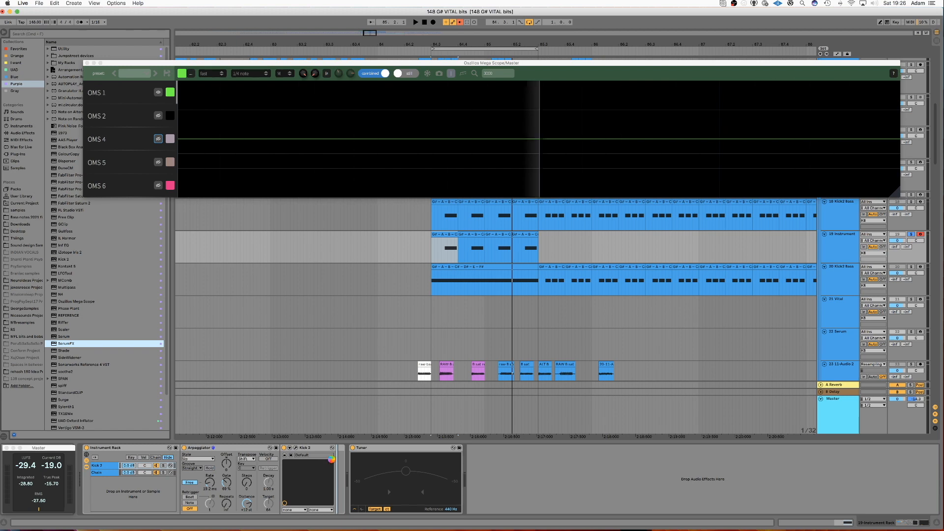
pyautogui.press('Return')
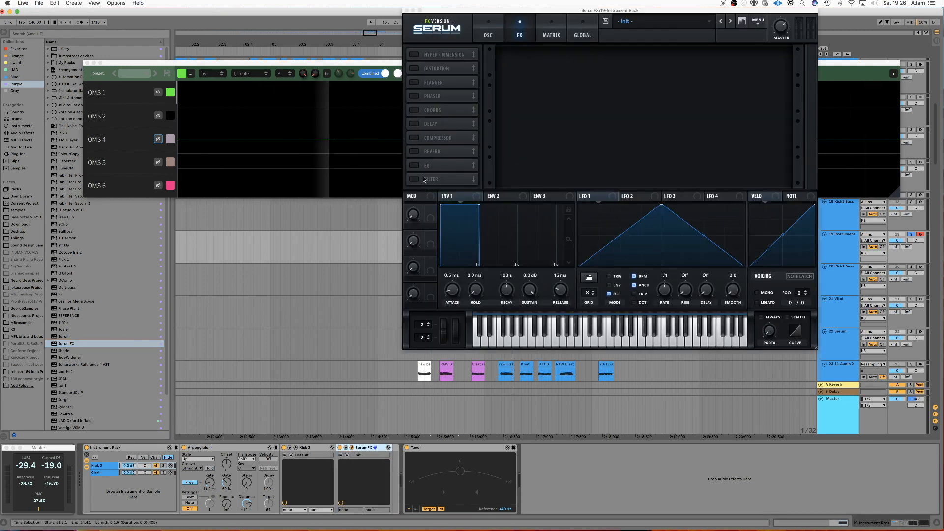
# Enable the Filter module in SerumFX with the MG Low 18 filter type.
pyautogui.click(415, 179)
pyautogui.click(592, 63)
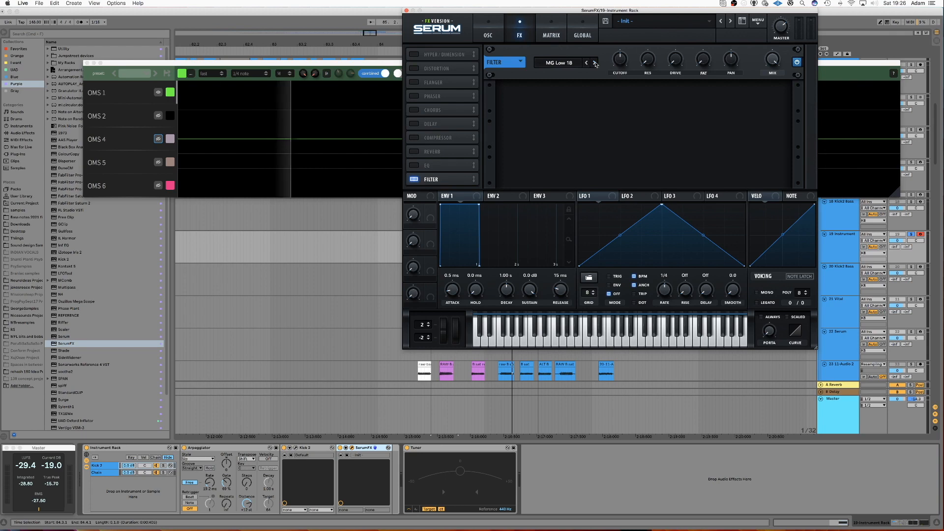
pyautogui.moveTo(635, 13); pyautogui.dragTo(555, 71)
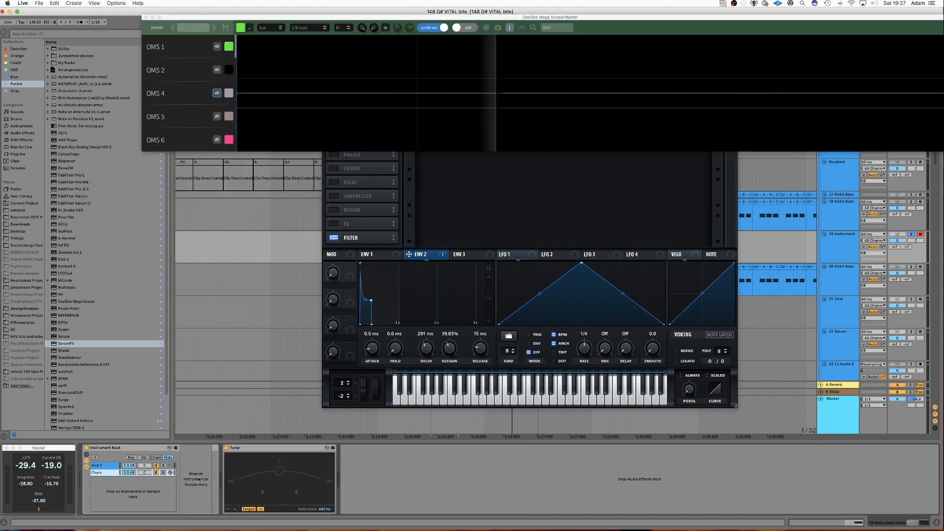
# Add an External Instrument to the new chain and route its MIDI output to 19-Instrument Rack's SerumFX.
pyautogui.click(22, 127)
pyautogui.click(54, 78)
pyautogui.moveTo(55, 77); pyautogui.dragTo(205, 461)
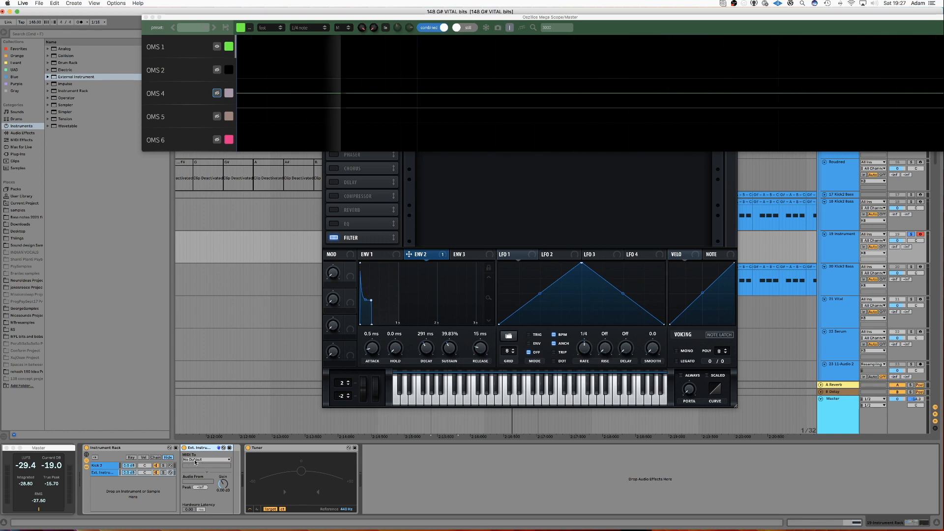
pyautogui.click(192, 460)
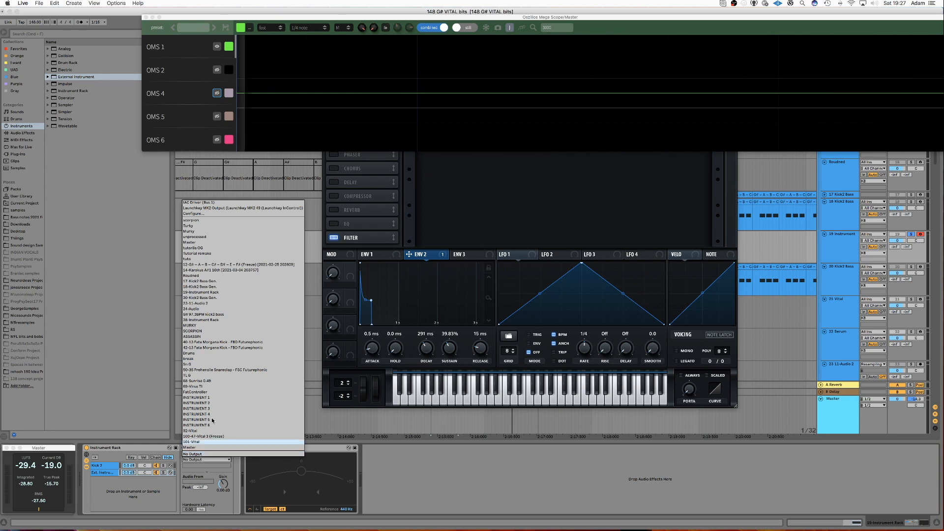
pyautogui.click(213, 292)
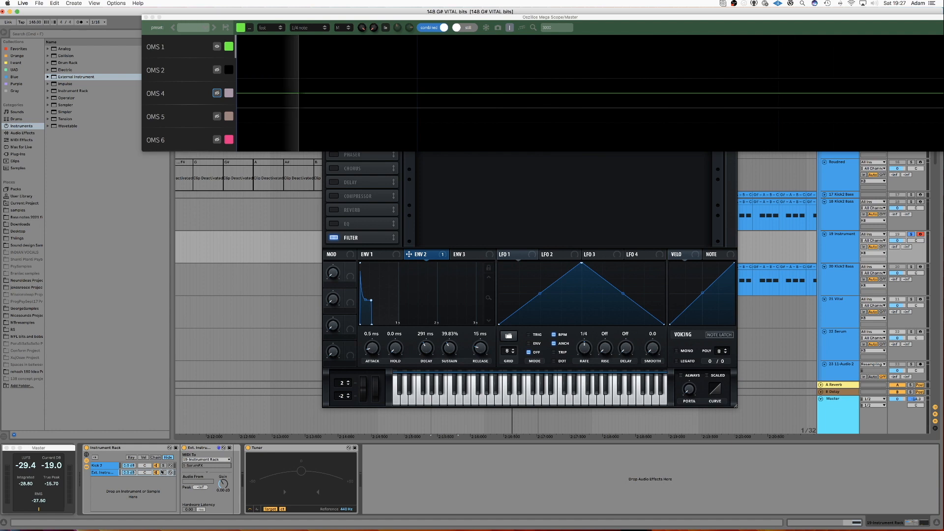
# Reopen SerumFX from the Kick 2 chain and set ENV 2 decay to about 569 ms and sustain to 53.81%.
pyautogui.click(104, 465)
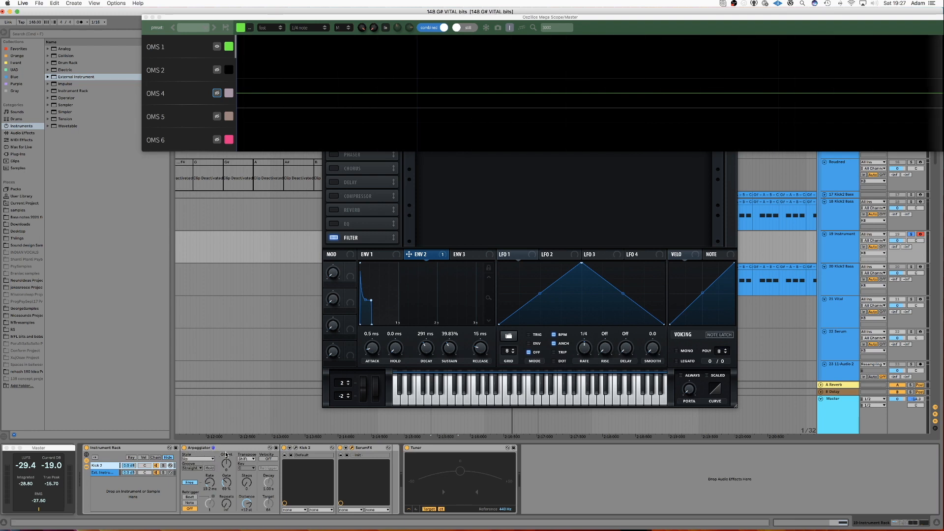
pyautogui.click(360, 449)
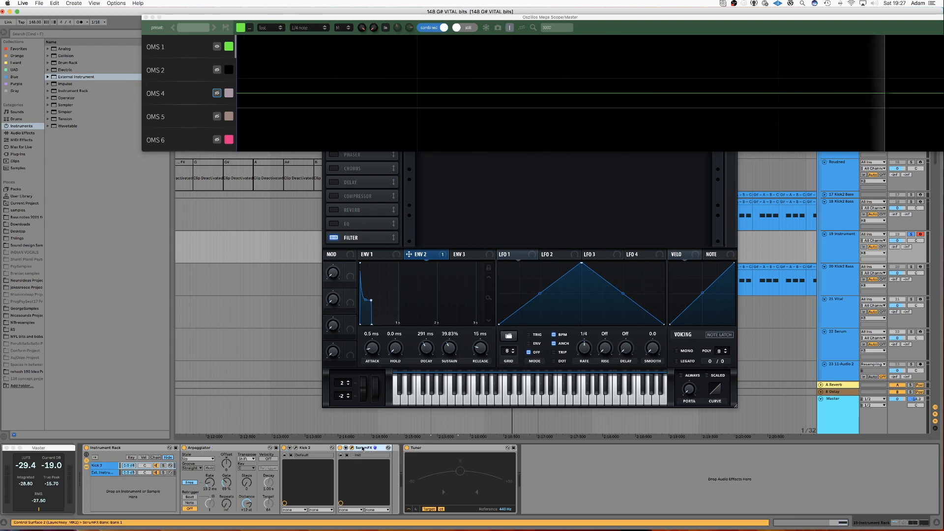
pyautogui.click(469, 212)
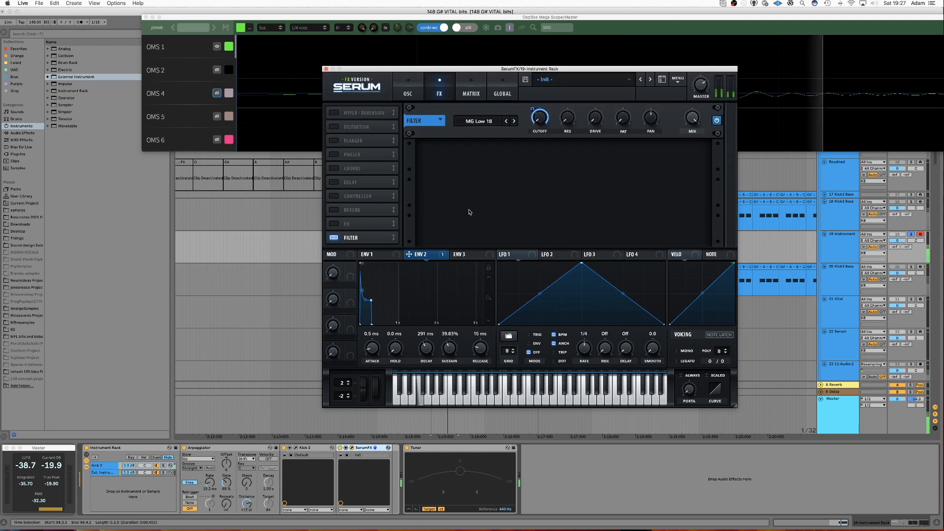
pyautogui.moveTo(554, 69); pyautogui.dragTo(379, 52)
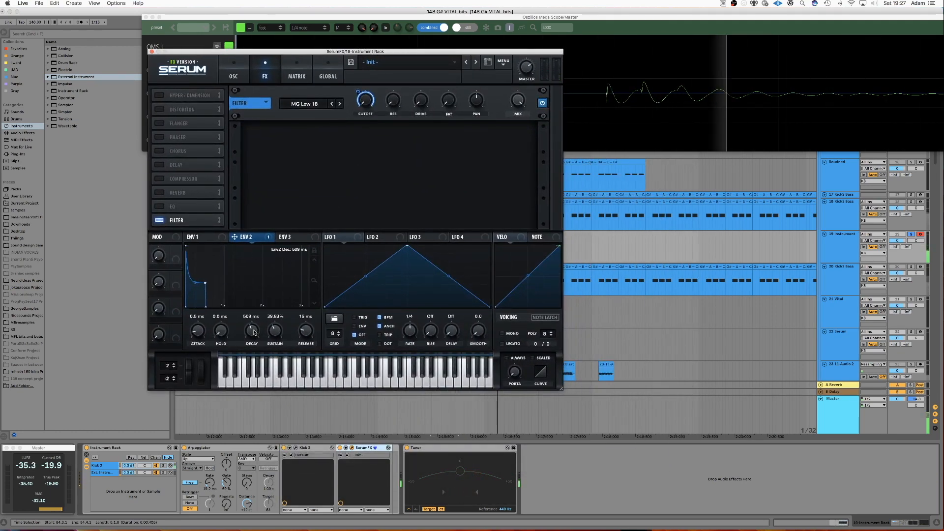
pyautogui.scroll(2, 254, 332)
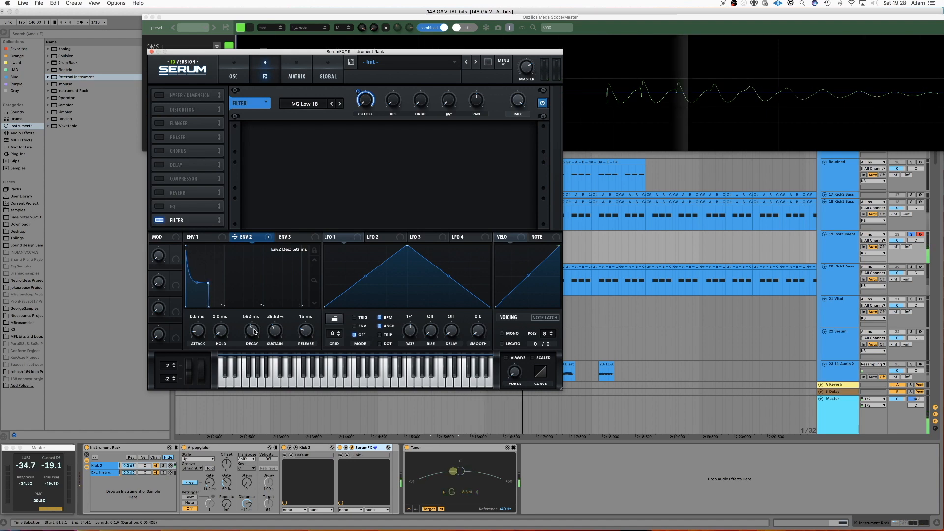
pyautogui.moveTo(281, 324); pyautogui.dragTo(281, 321)
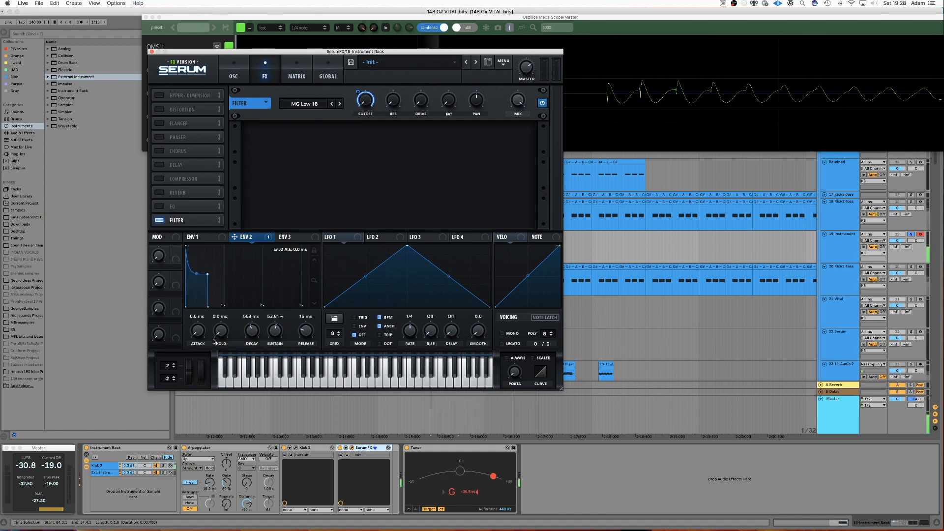
pyautogui.click(315, 252)
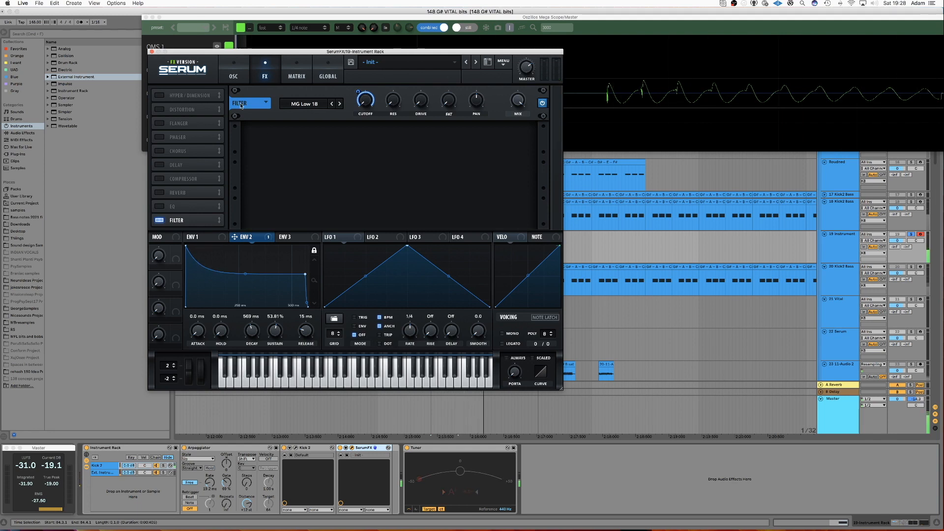
pyautogui.click(151, 51)
# Open the Kick 2 plugin window and adjust its sub control setting.
pyautogui.click(314, 449)
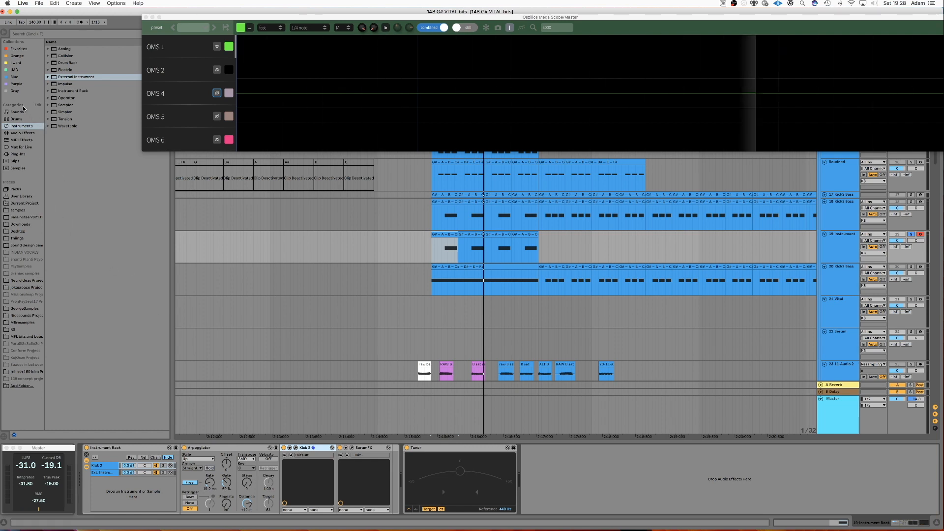
pyautogui.click(295, 448)
pyautogui.click(607, 389)
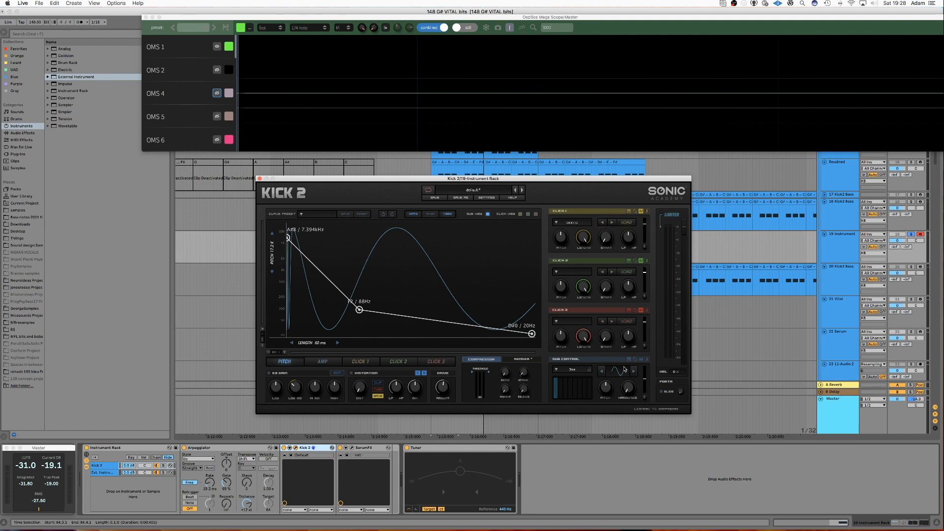
pyautogui.moveTo(607, 388); pyautogui.dragTo(604, 428)
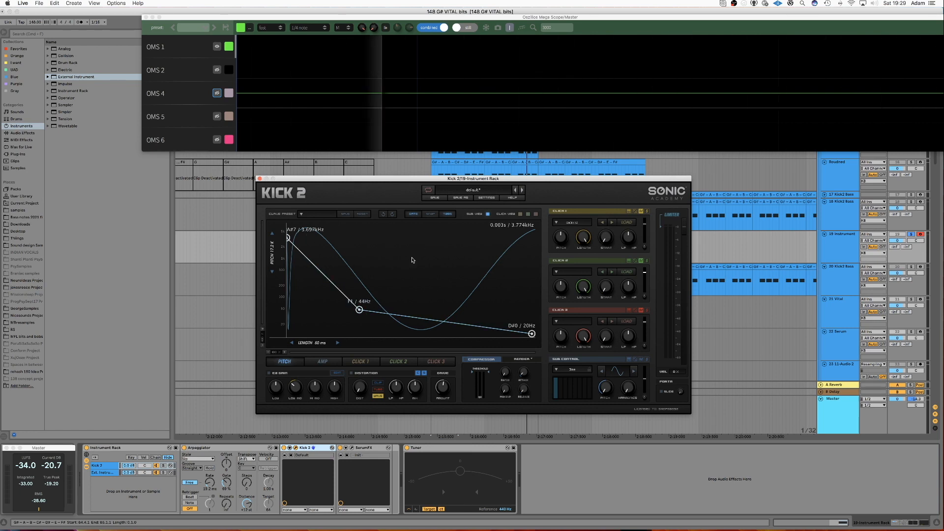
# Arrange the Kick 2 and SPAN windows side by side and start playback to monitor the kick.
pyautogui.moveTo(402, 180); pyautogui.dragTo(233, 169)
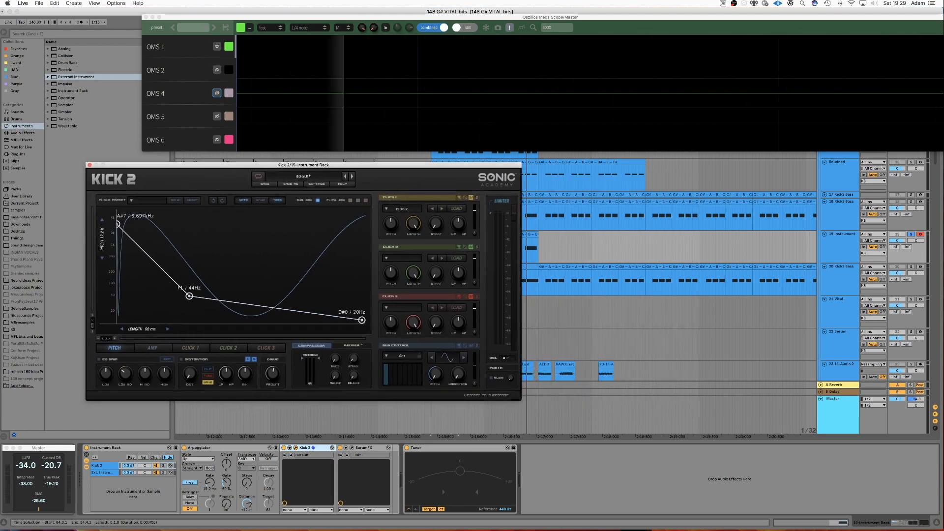
pyautogui.moveTo(506, 0); pyautogui.dragTo(663, 159)
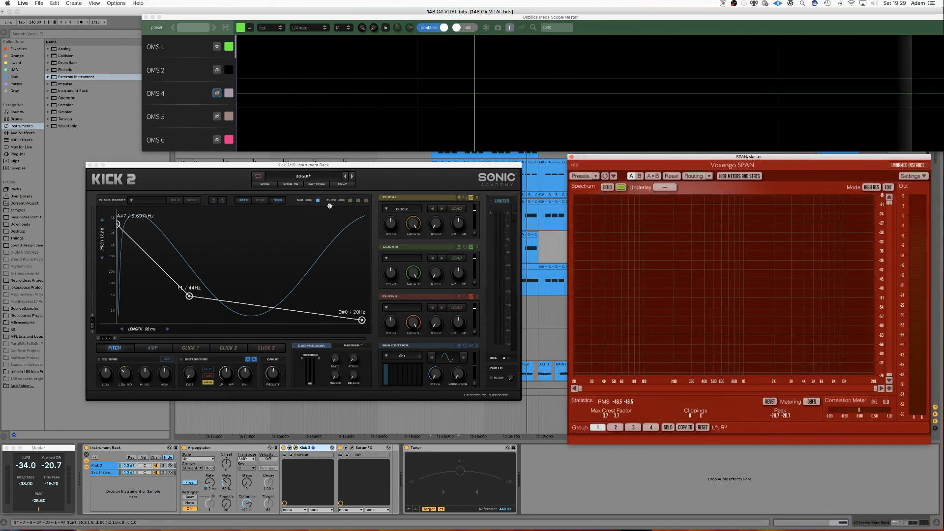
pyautogui.moveTo(318, 167); pyautogui.dragTo(305, 168)
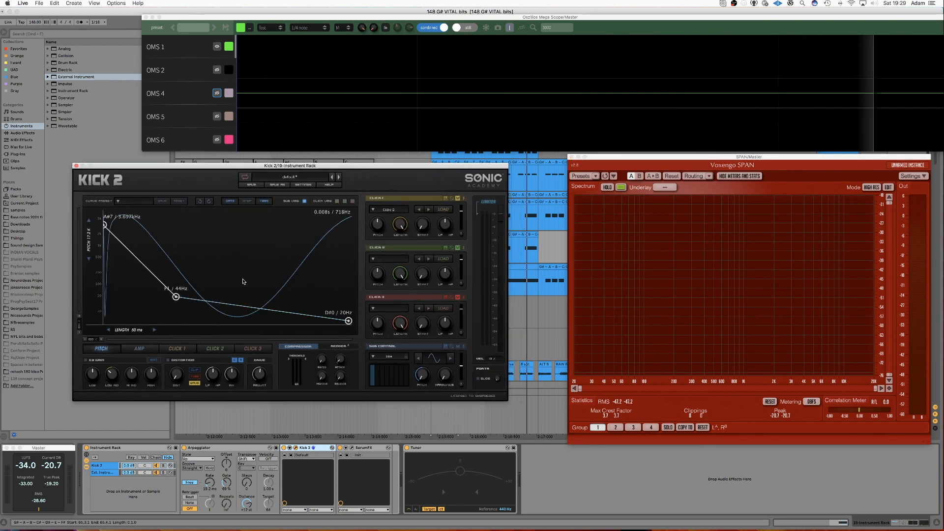
pyautogui.press('space')
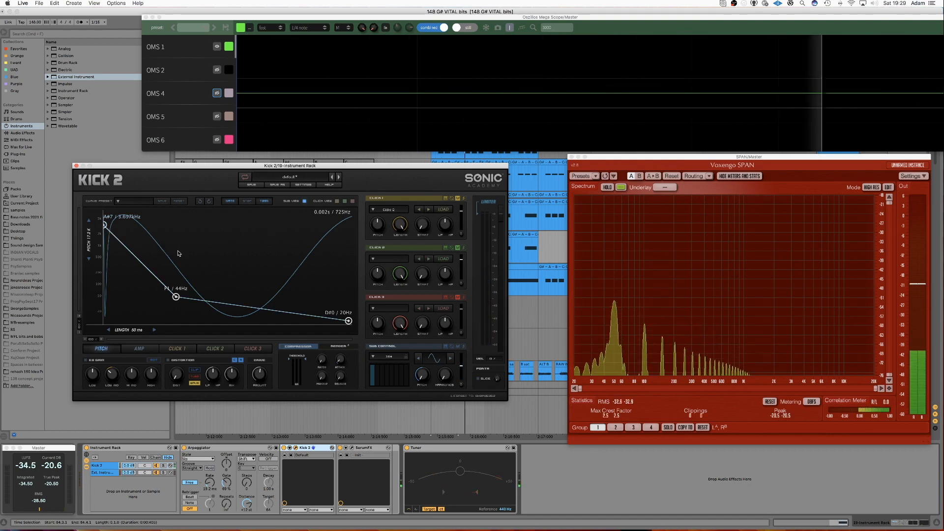
# Raise the Kick 2 pitch envelope's start point to A#9 / 10.000 kHz.
pyautogui.moveTo(105, 225); pyautogui.dragTo(101, 220)
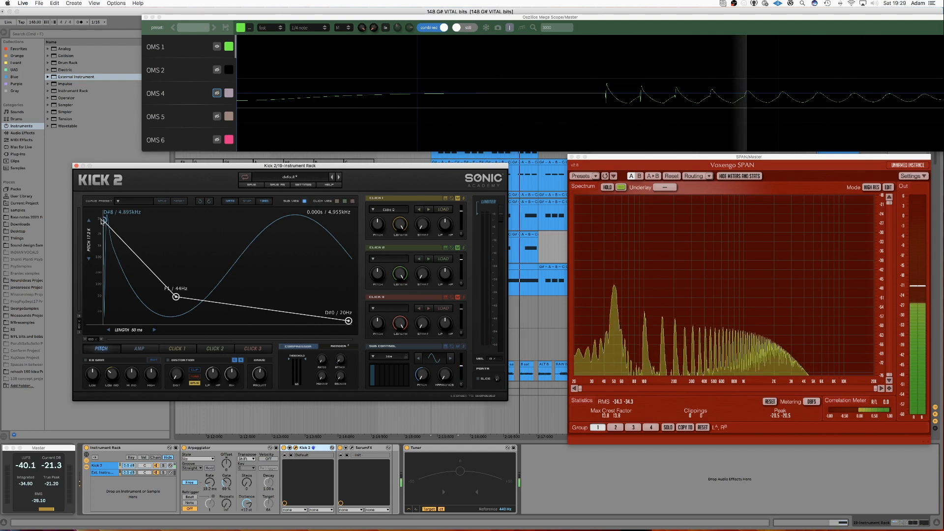
pyautogui.moveTo(101, 220); pyautogui.dragTo(102, 215)
pyautogui.moveTo(145, 273); pyautogui.dragTo(139, 284)
pyautogui.moveTo(109, 216); pyautogui.dragTo(105, 211)
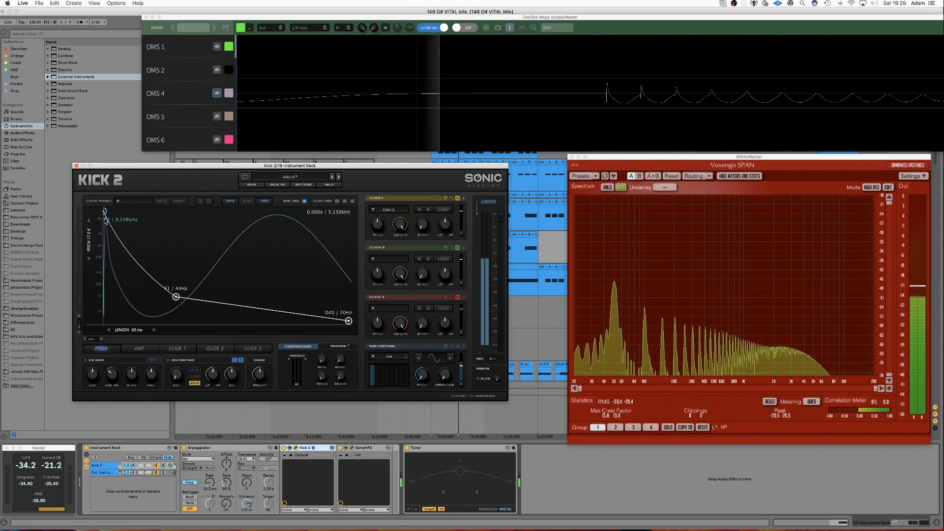
pyautogui.moveTo(89, 239); pyautogui.dragTo(89, 229)
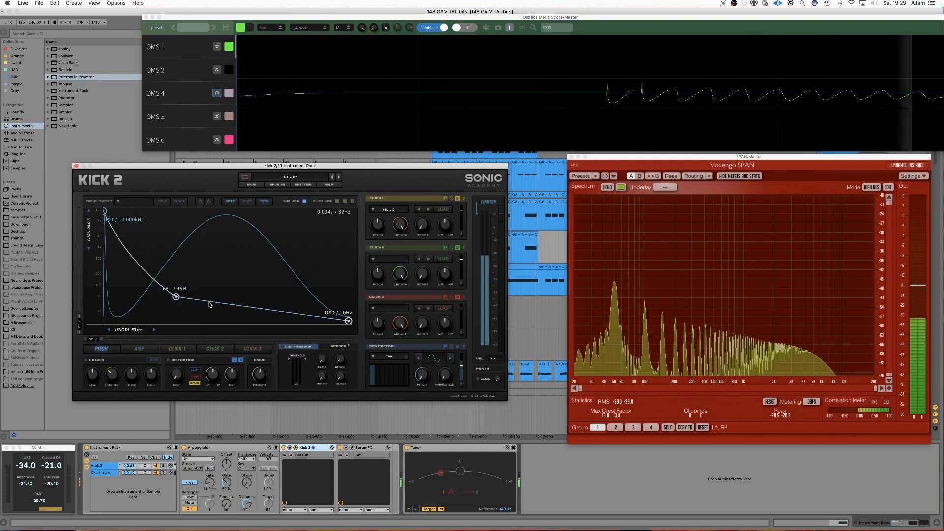
# Bend the pitch curve and move its middle point later in time at F1 / 44 Hz.
pyautogui.moveTo(218, 304)
pyautogui.mouseDown()
pyautogui.moveTo(218, 290)
pyautogui.moveTo(211, 318)
pyautogui.mouseUp()
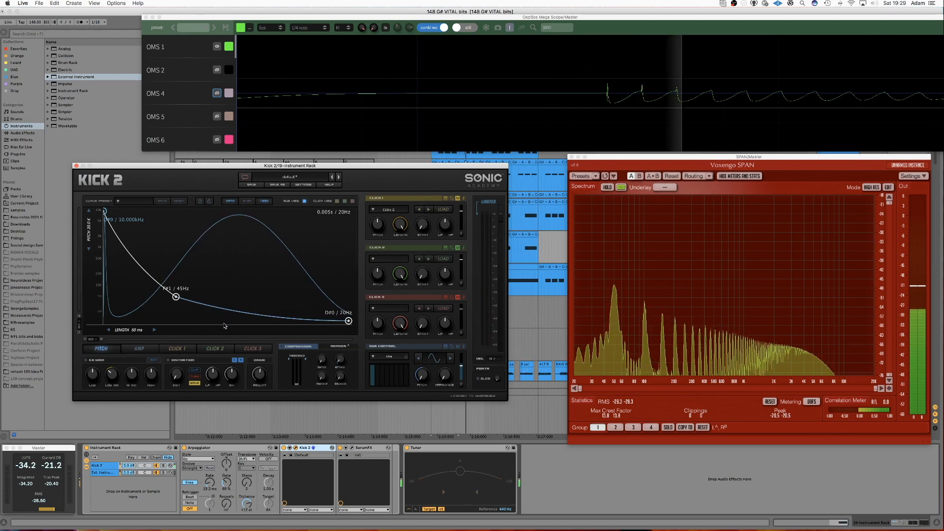
pyautogui.moveTo(177, 302); pyautogui.dragTo(211, 301)
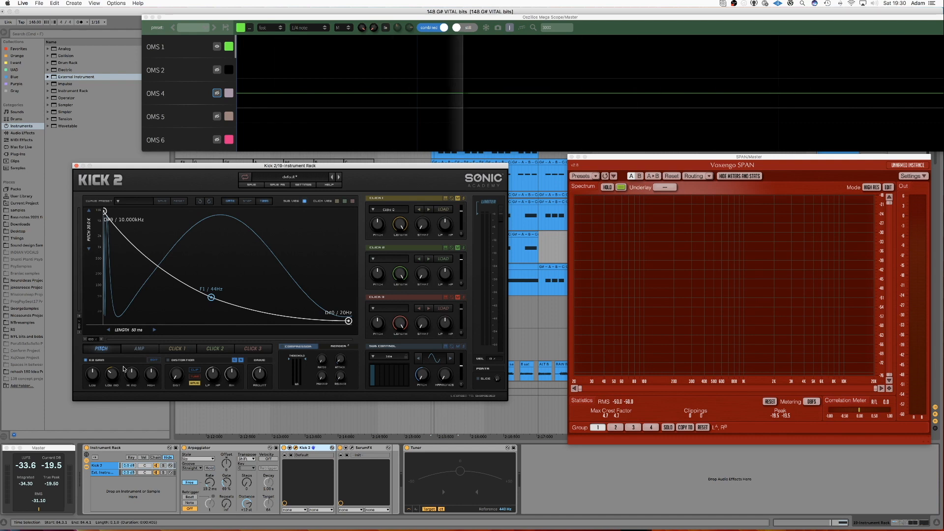
# Open the Kick 2 EQ and cut a band around 349 Hz by about -6.3 dB, adjusting its Q.
pyautogui.click(153, 360)
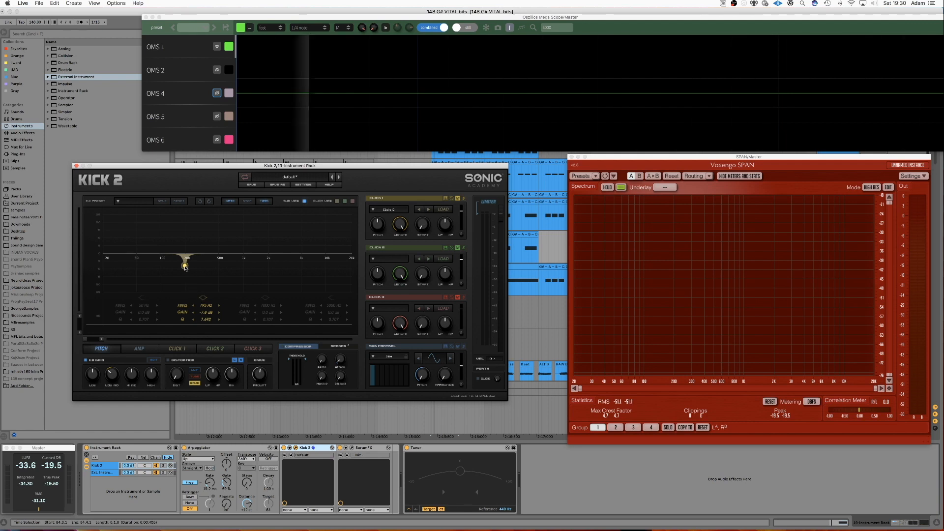
pyautogui.moveTo(185, 267); pyautogui.dragTo(207, 267)
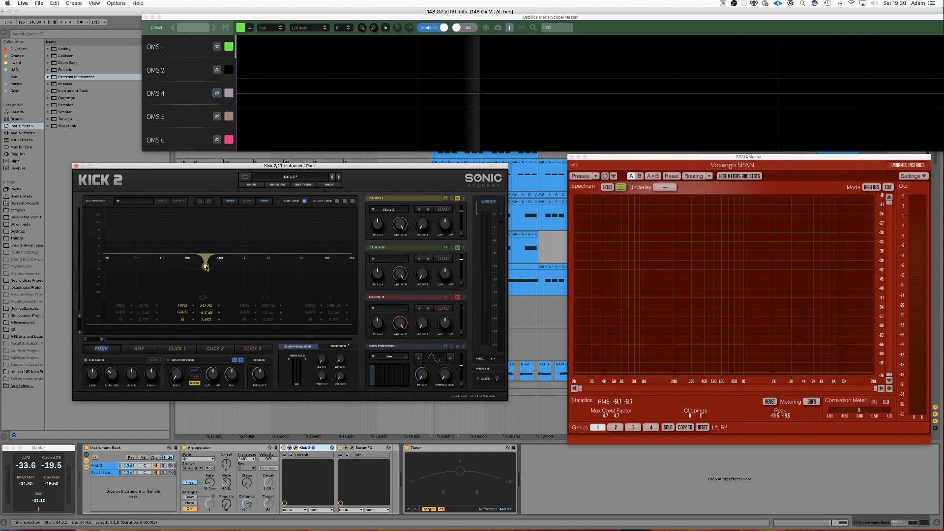
pyautogui.moveTo(207, 268); pyautogui.dragTo(206, 268)
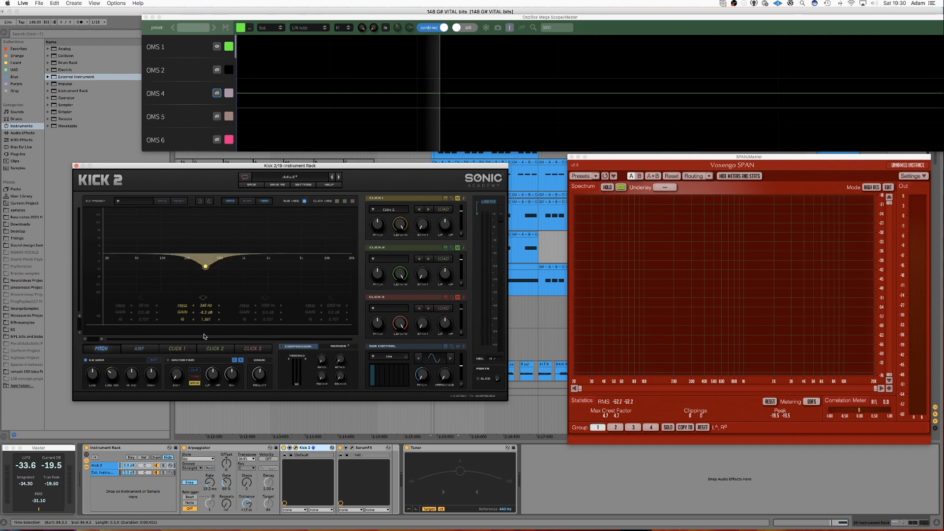
pyautogui.moveTo(205, 319); pyautogui.dragTo(206, 324)
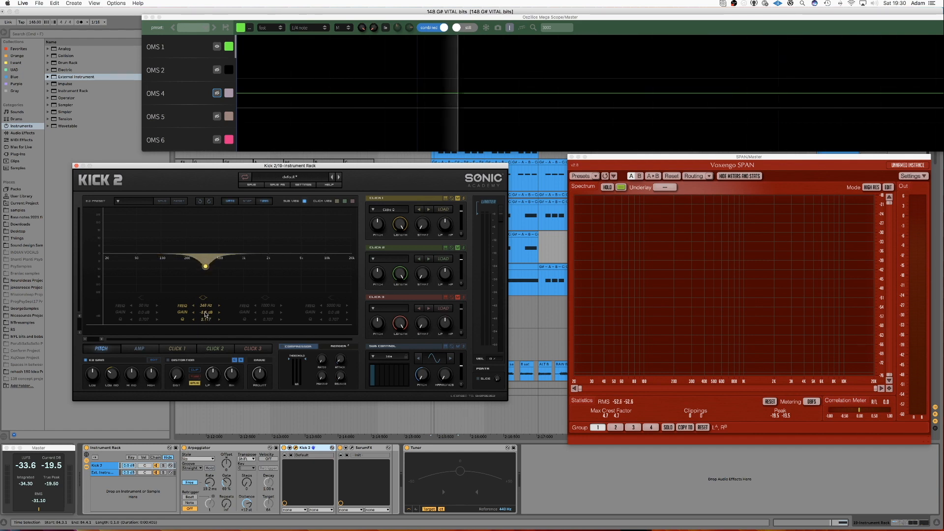
# Readjust the gain of the 349 Hz EQ cut to about -6.9 dB.
pyautogui.moveTo(206, 312); pyautogui.dragTo(205, 303)
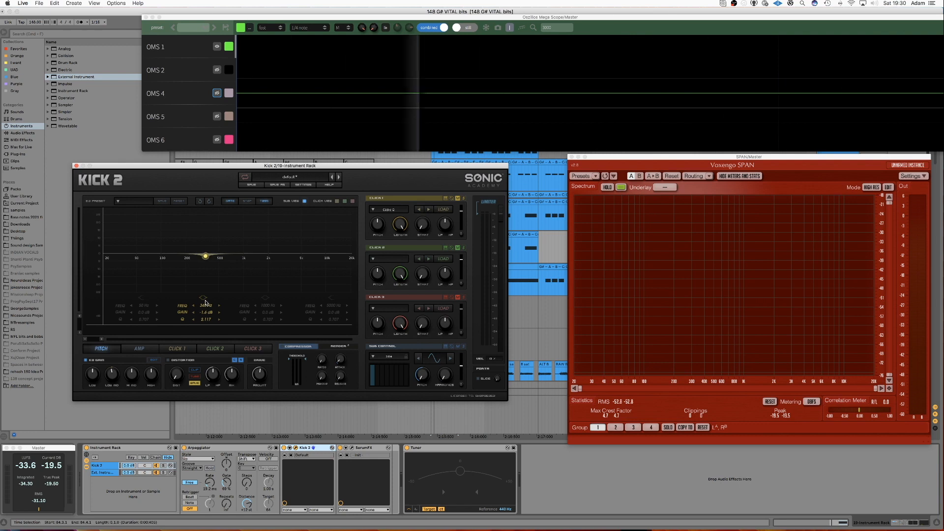
pyautogui.moveTo(206, 301)
pyautogui.mouseDown()
pyautogui.moveTo(208, 322)
pyautogui.moveTo(205, 313)
pyautogui.mouseUp()
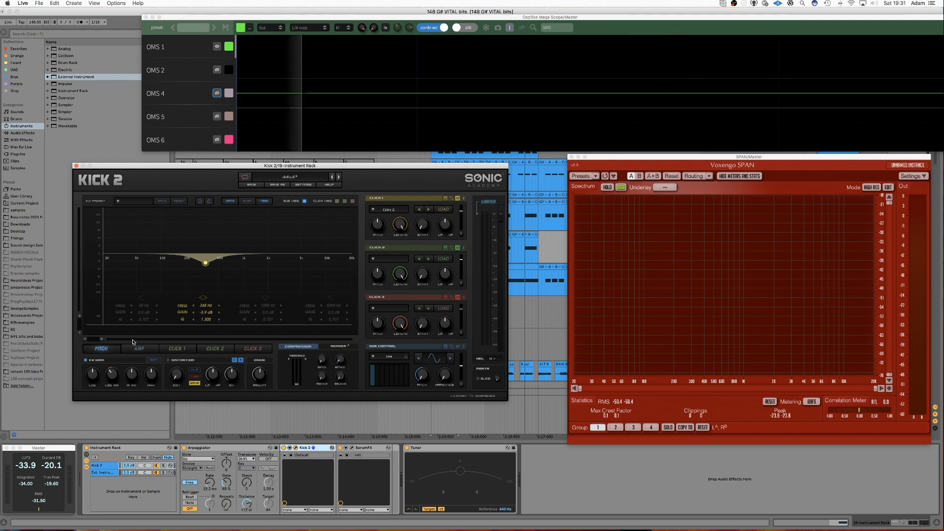
# Open the pitch section and, while playing back, set the kick's length to about 69 ms.
pyautogui.click(108, 349)
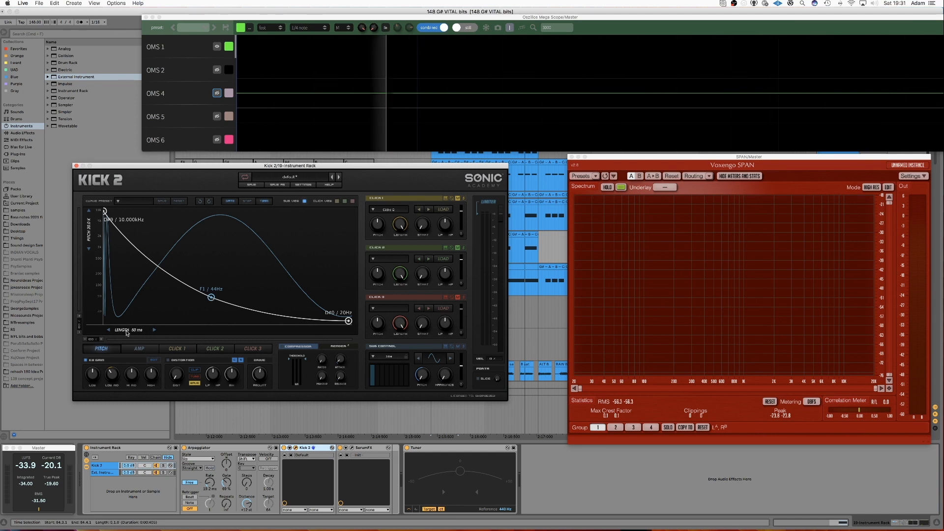
pyautogui.scroll(2, 142, 333)
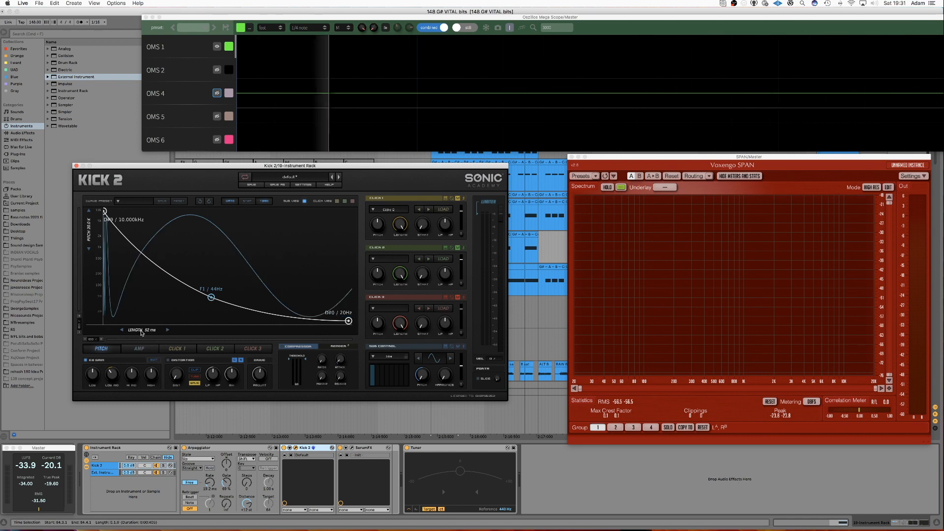
pyautogui.press('space')
pyautogui.moveTo(141, 333); pyautogui.dragTo(229, 333)
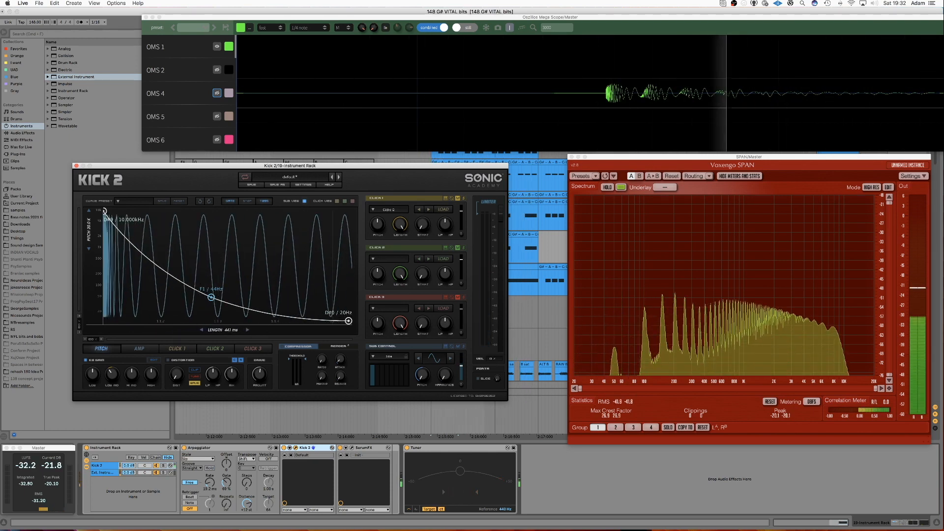
pyautogui.moveTo(229, 333); pyautogui.dragTo(149, 331)
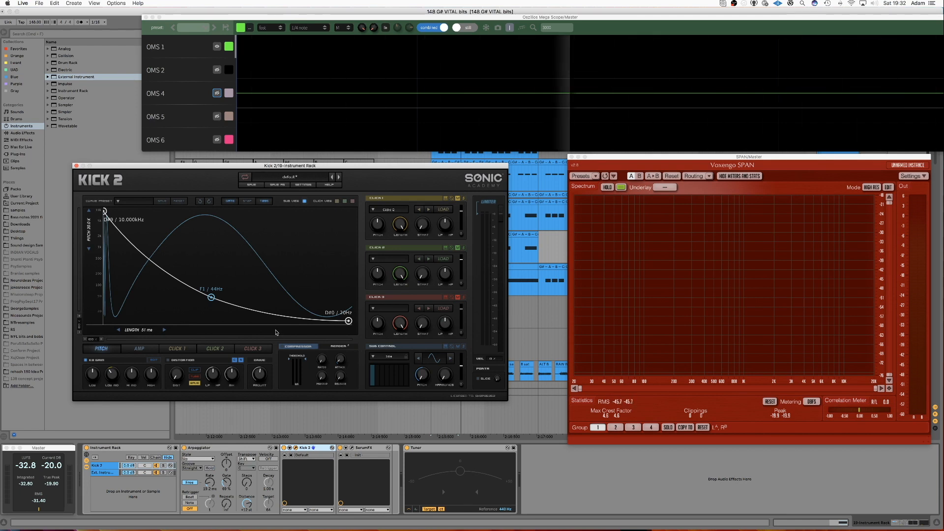
pyautogui.moveTo(140, 330)
pyautogui.mouseDown()
pyautogui.moveTo(166, 330)
pyautogui.moveTo(155, 332)
pyautogui.mouseUp()
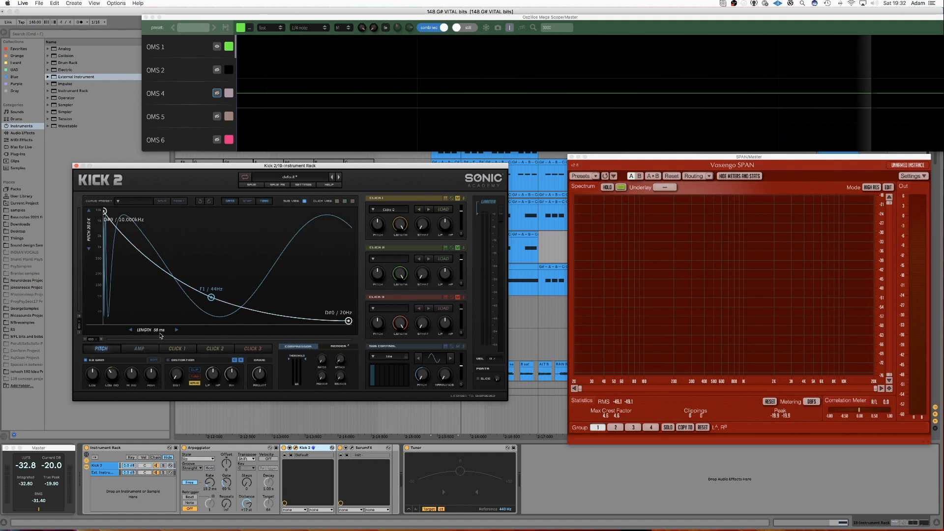
pyautogui.moveTo(150, 332); pyautogui.dragTo(172, 330)
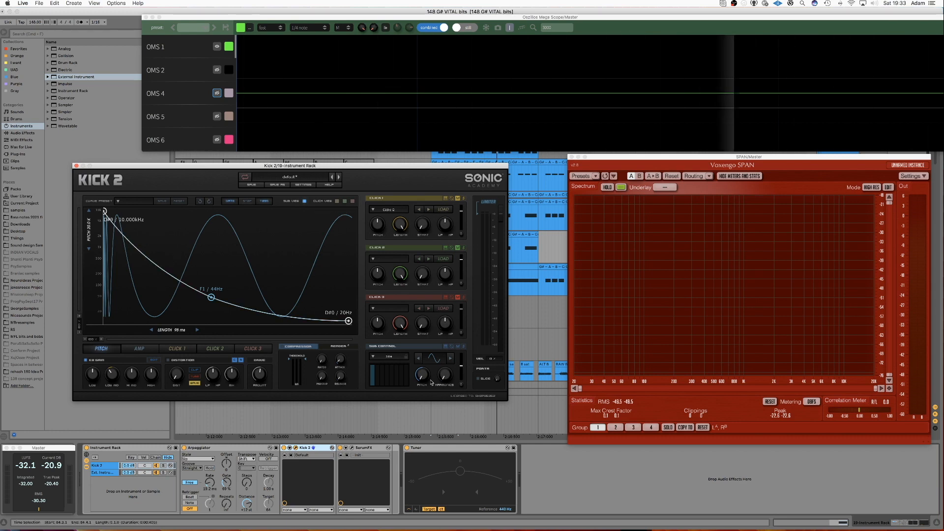
# Close the Kick 2 and SPAN plugin windows.
pyautogui.click(340, 448)
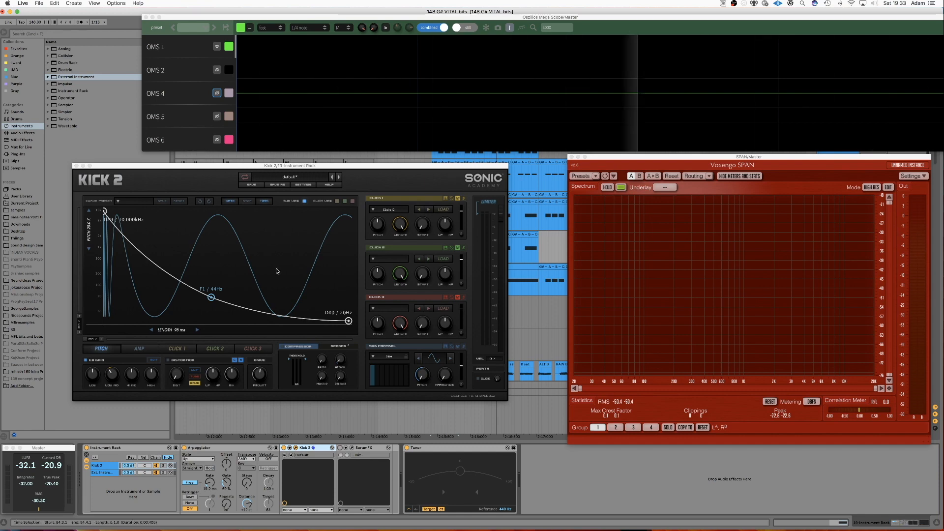
pyautogui.click(76, 165)
pyautogui.moveTo(615, 157); pyautogui.dragTo(569, 34)
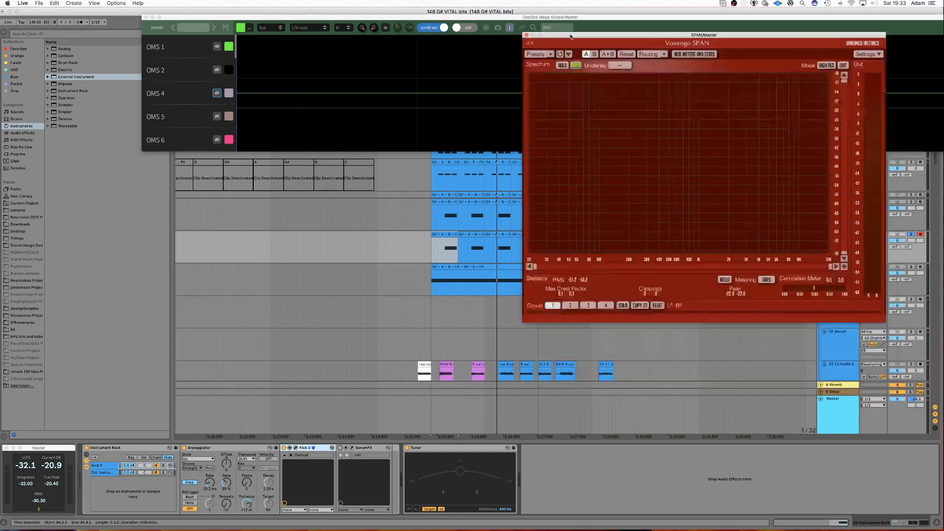
pyautogui.click(526, 34)
# Select the 22-Audio 10 audio track and record the kick into it.
pyautogui.scroll(-5, 600, 296)
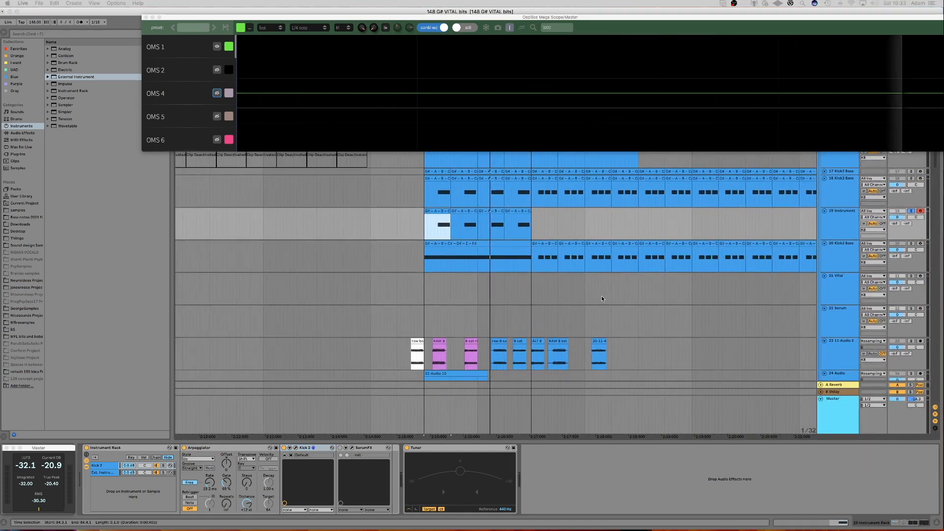
pyautogui.hscroll(3, 600, 296)
pyautogui.click(450, 211)
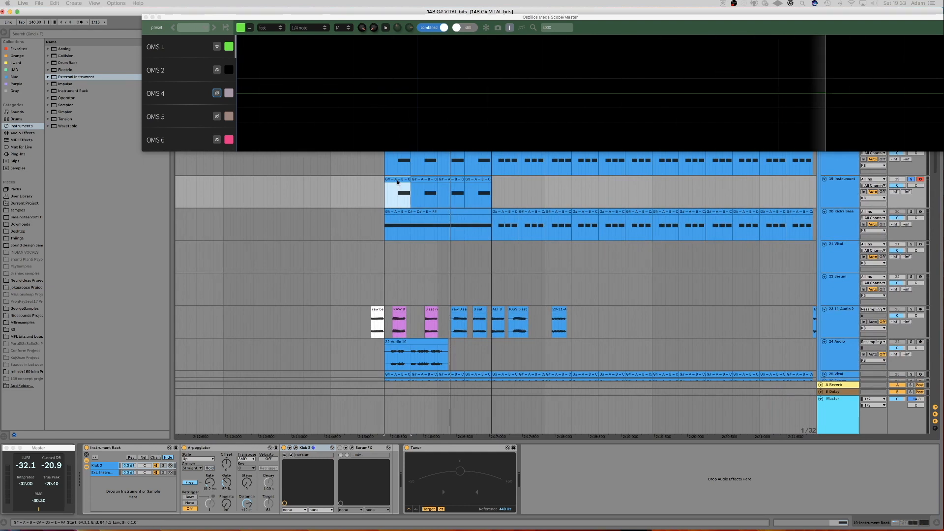
pyautogui.click(404, 201)
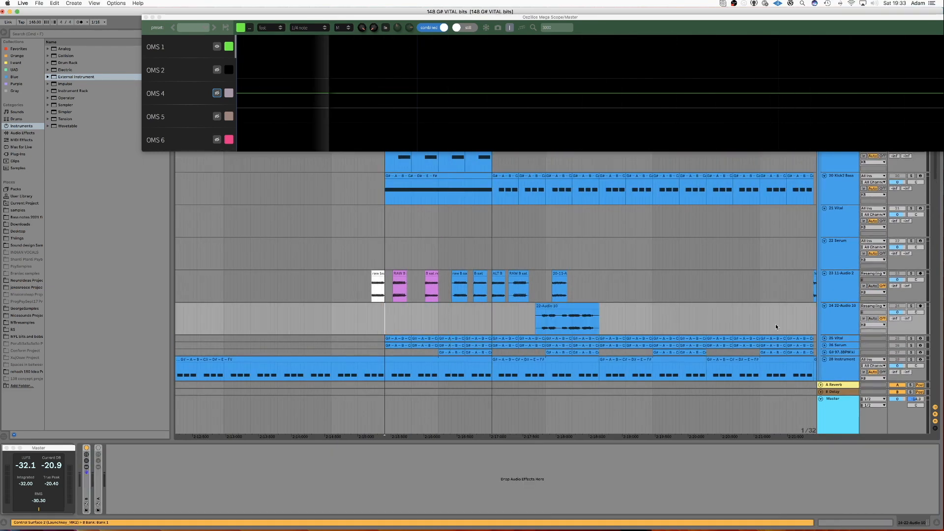
pyautogui.scroll(3, 742, 308)
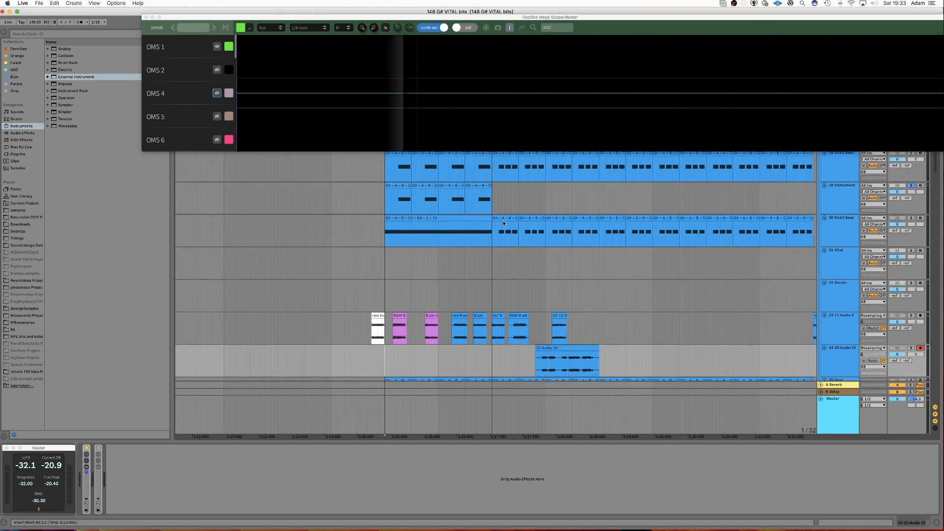
pyautogui.press('F9')
pyautogui.press('space')
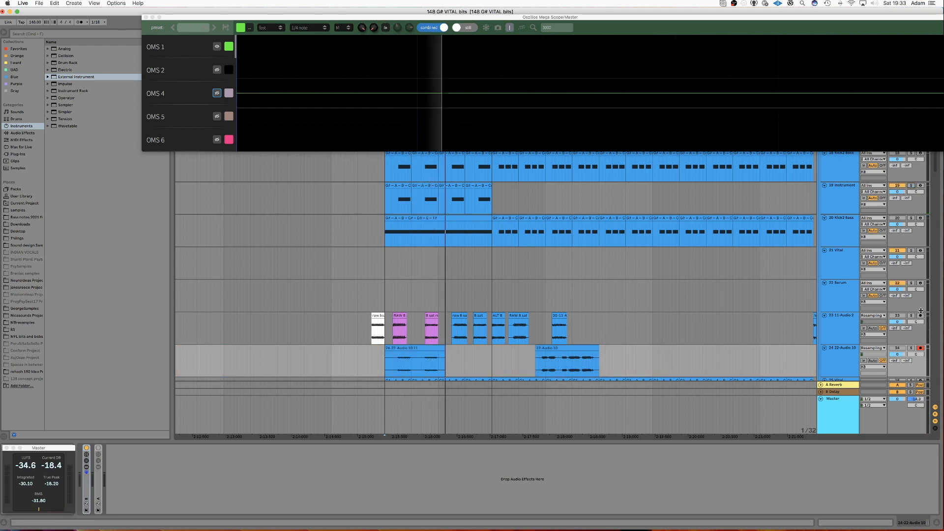
# Open the recorded clip, switch off warping, and trim the clip and its markers down to a single kick hit.
pyautogui.click(406, 356)
pyautogui.doubleClick(406, 355)
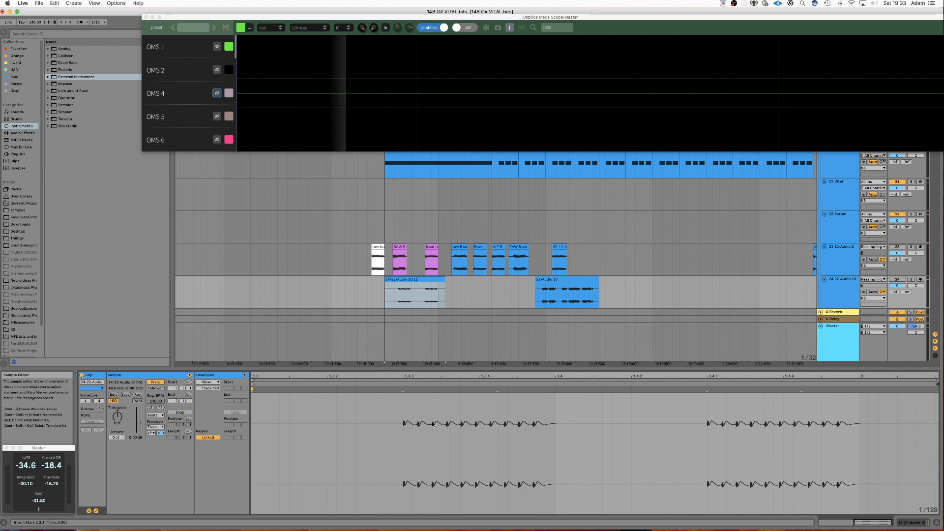
pyautogui.click(154, 381)
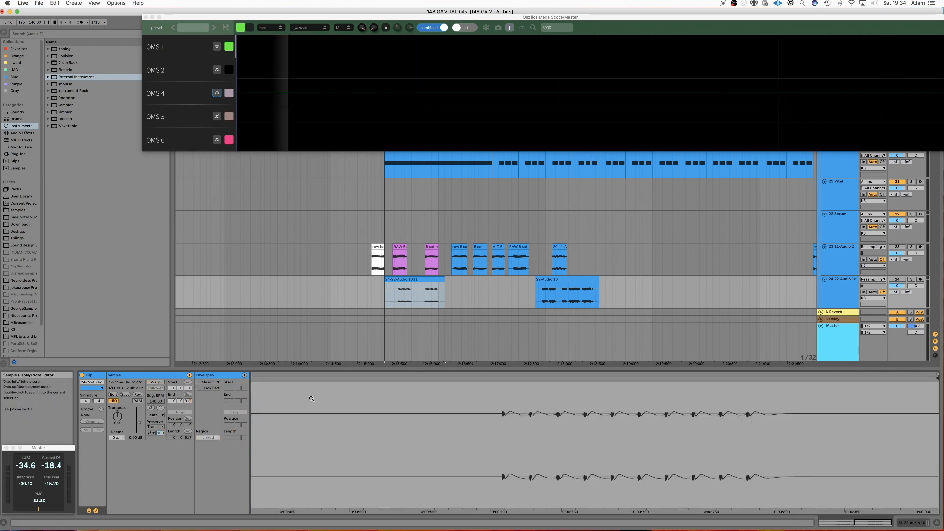
pyautogui.hscroll(-10, 305, 405)
pyautogui.moveTo(253, 378); pyautogui.dragTo(535, 393)
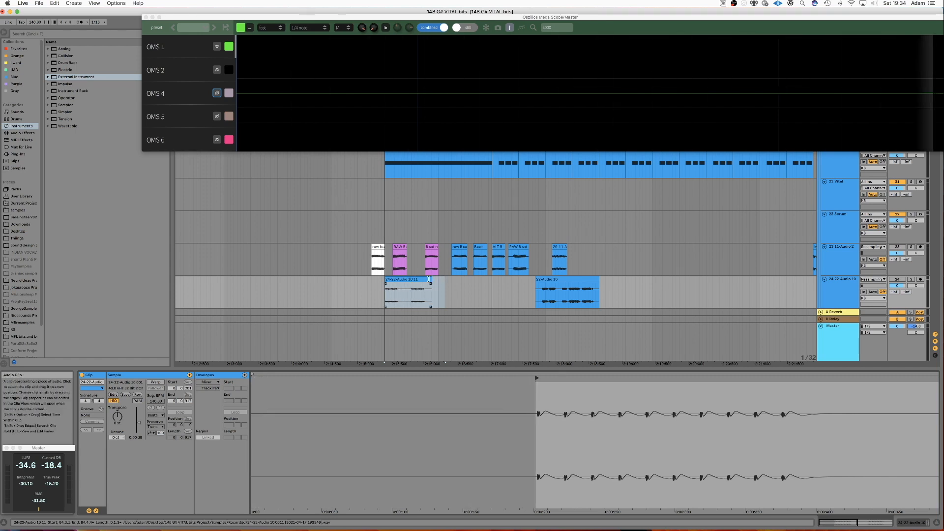
pyautogui.click(429, 279)
pyautogui.moveTo(429, 280); pyautogui.dragTo(402, 280)
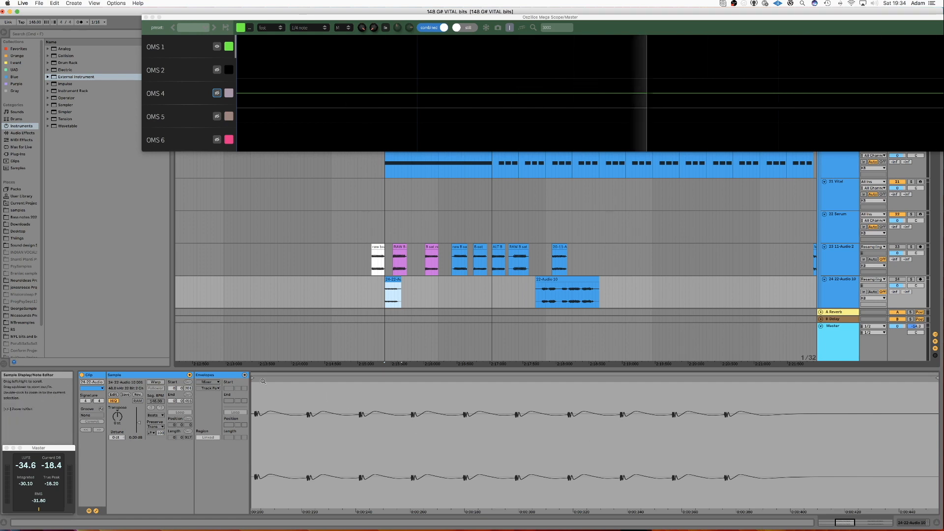
pyautogui.moveTo(253, 378); pyautogui.dragTo(253, 378)
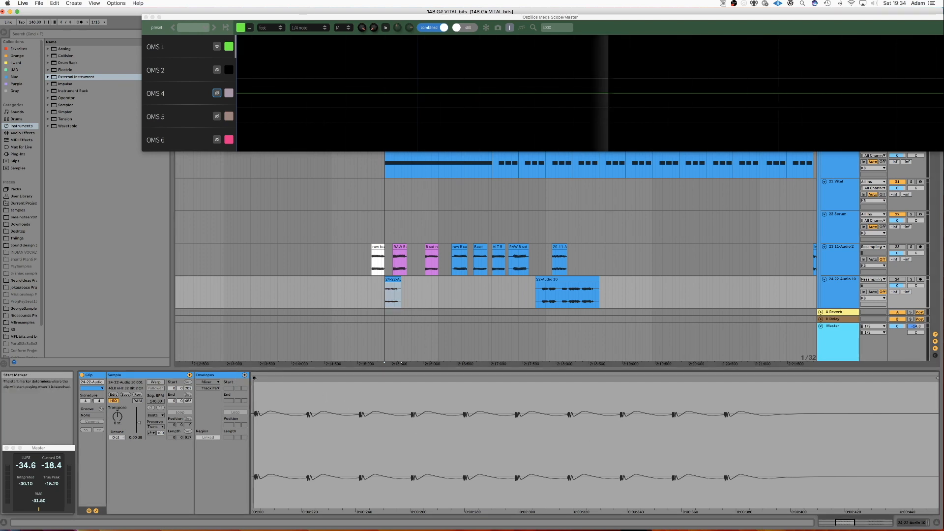
pyautogui.moveTo(936, 379); pyautogui.dragTo(834, 378)
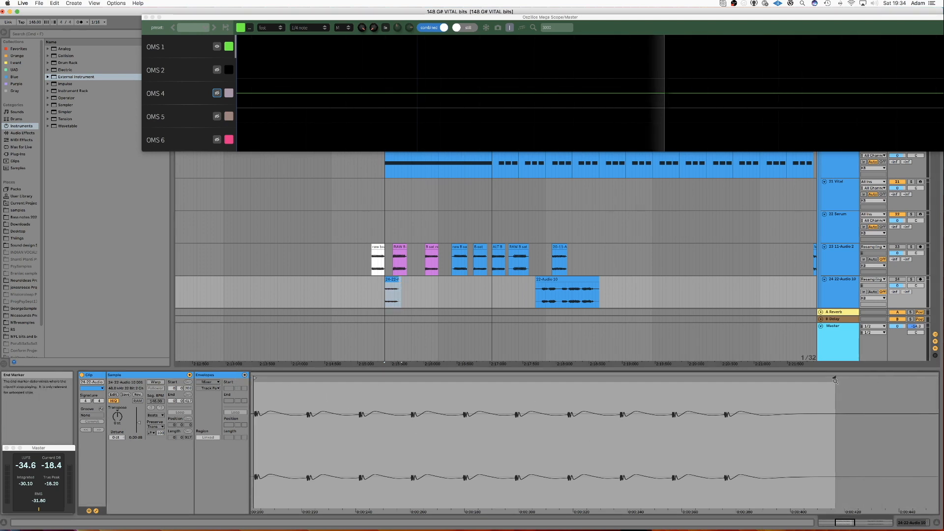
pyautogui.click(392, 279)
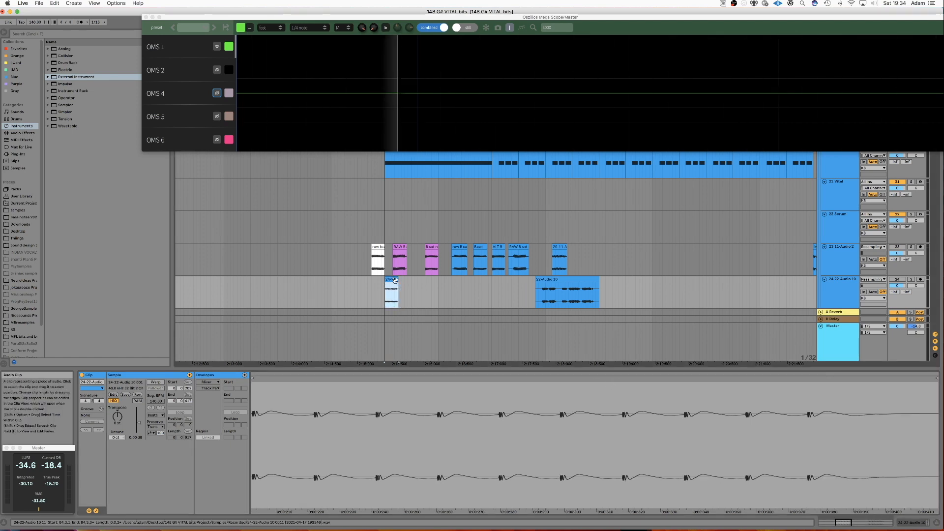
pyautogui.moveTo(397, 285)
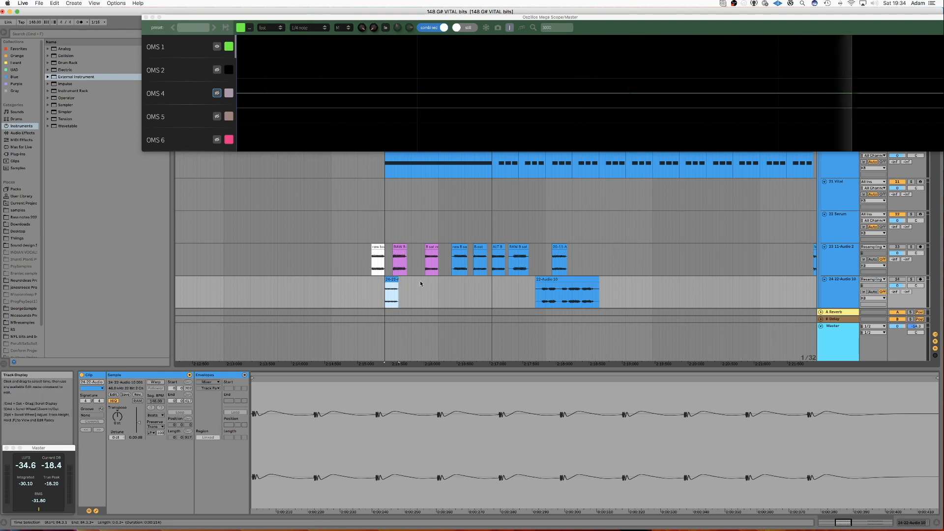
# Open Vital on the Vital track and raise Filter 2's cutoff.
pyautogui.doubleClick(840, 199)
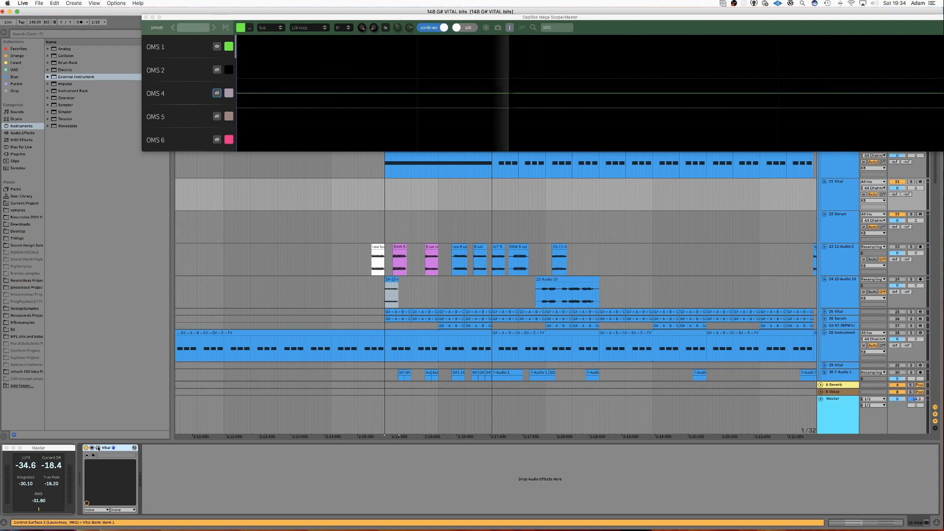
pyautogui.click(135, 447)
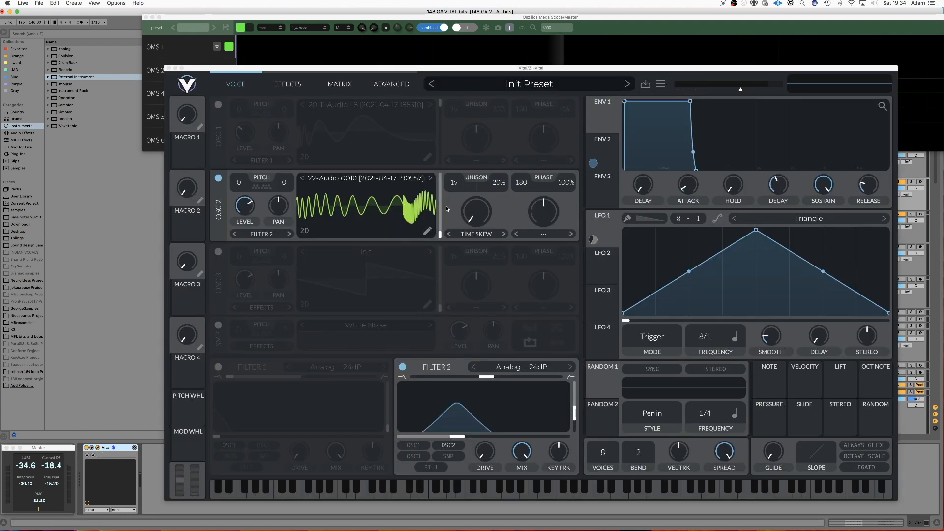
pyautogui.click(458, 437)
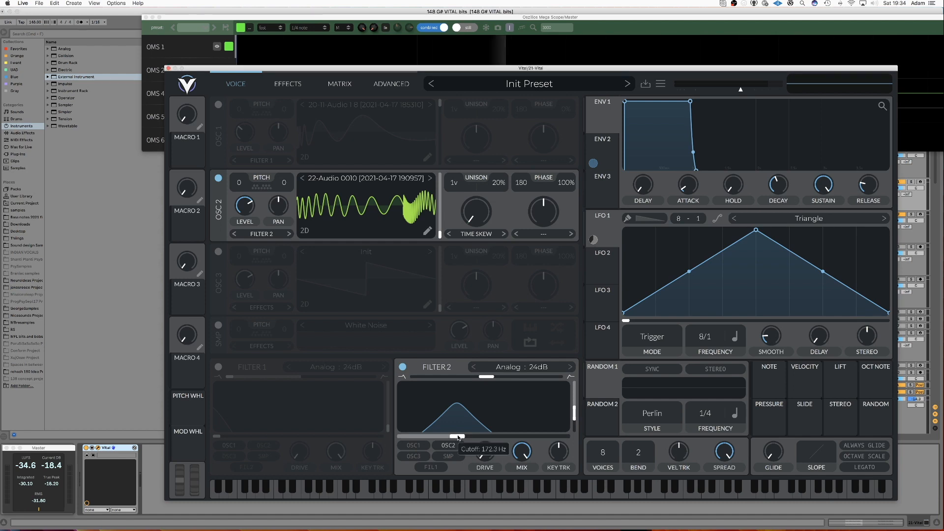
pyautogui.moveTo(463, 437)
pyautogui.mouseDown()
pyautogui.moveTo(548, 433)
pyautogui.moveTo(433, 435)
pyautogui.moveTo(492, 434)
pyautogui.moveTo(476, 434)
pyautogui.mouseUp()
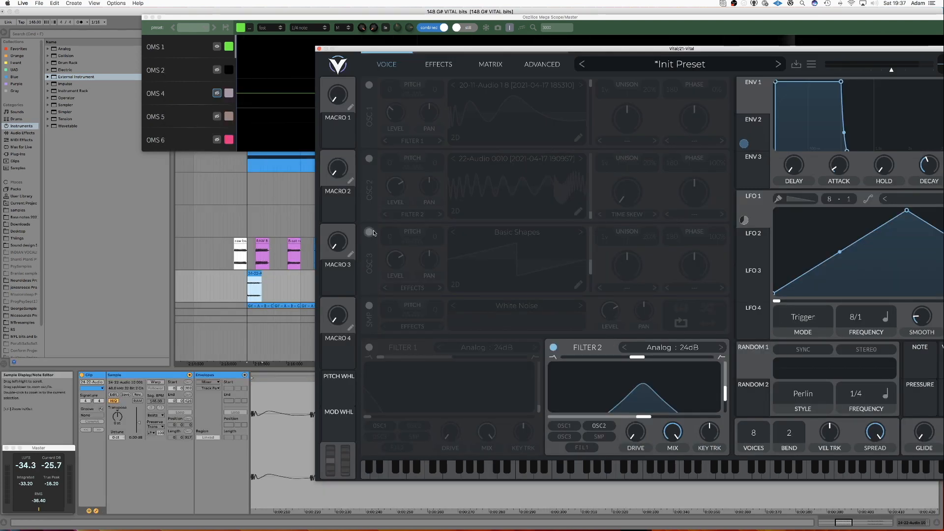
# Enable oscillator 3 and load the recorded kick clip into it as a wavetable using Pitch Splice.
pyautogui.click(369, 232)
pyautogui.click(252, 274)
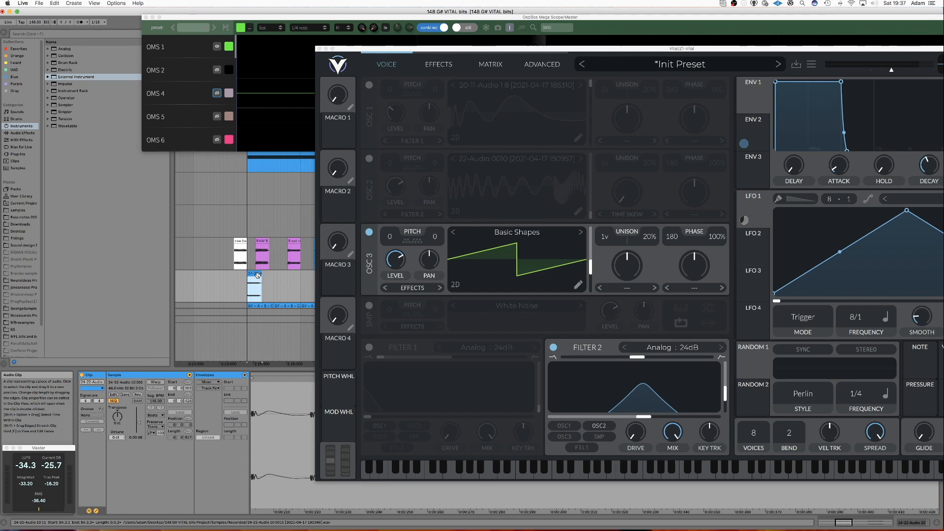
pyautogui.click(258, 276)
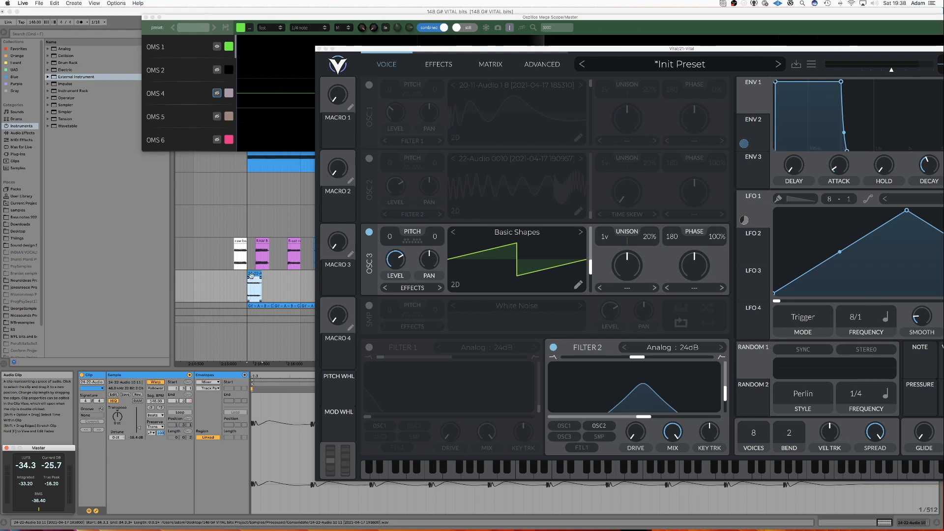
pyautogui.rightClick(252, 276)
pyautogui.click(255, 275)
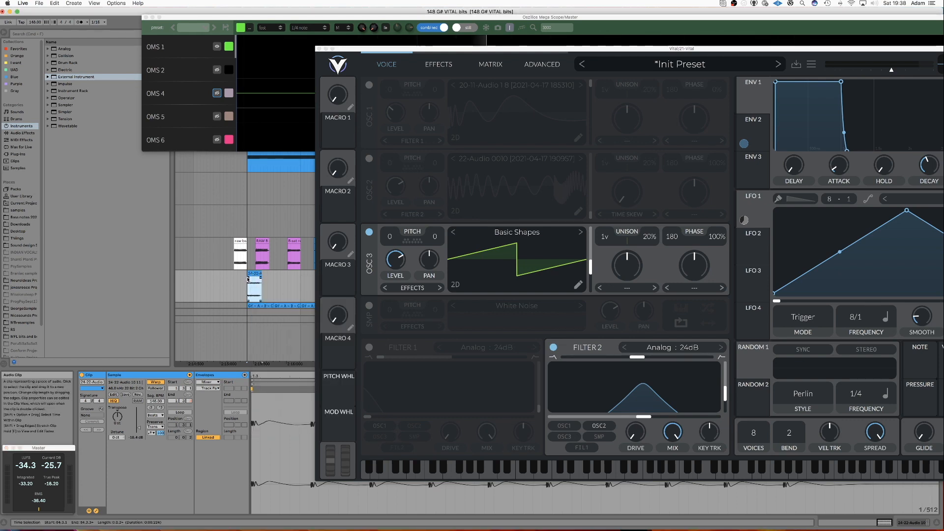
pyautogui.moveTo(252, 274); pyautogui.dragTo(507, 268)
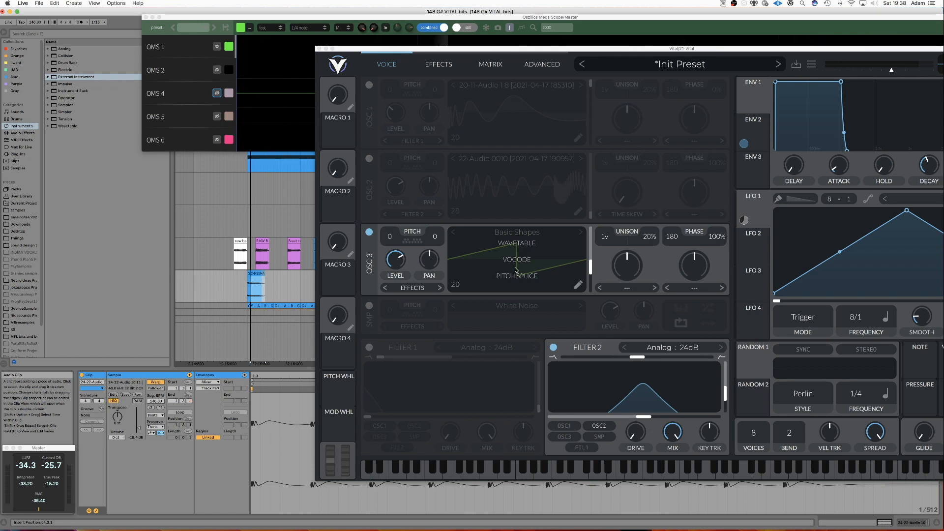
pyautogui.moveTo(515, 278); pyautogui.dragTo(515, 278)
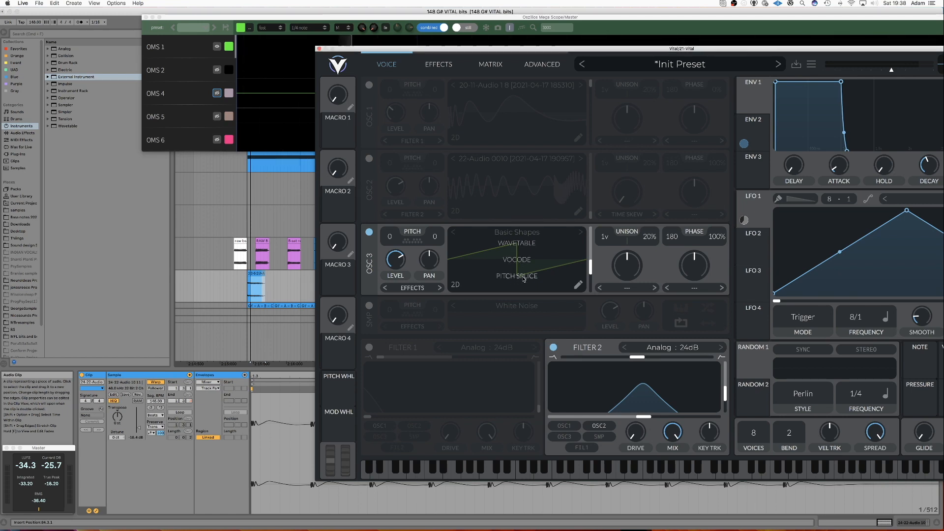
pyautogui.moveTo(513, 278); pyautogui.dragTo(513, 278)
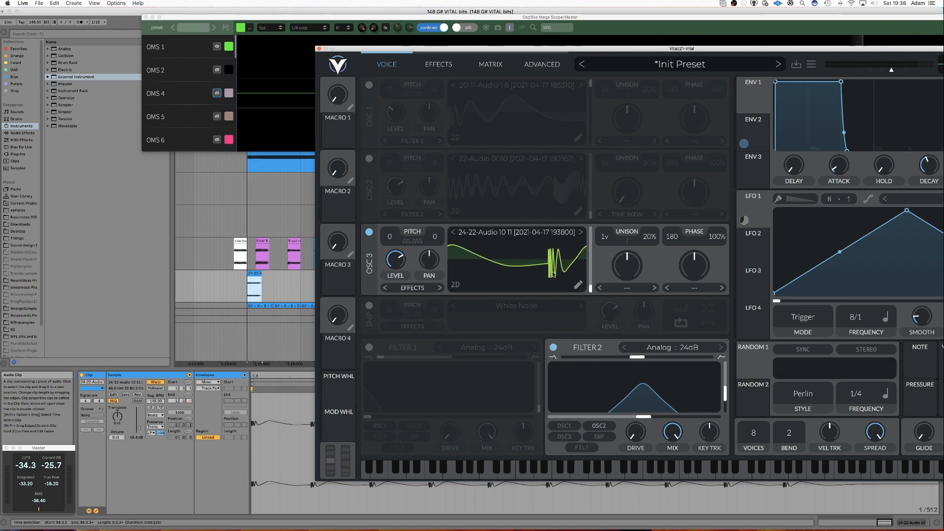
# Open the oscillator 3 wavetable editor and remove the end keyframe.
pyautogui.click(578, 286)
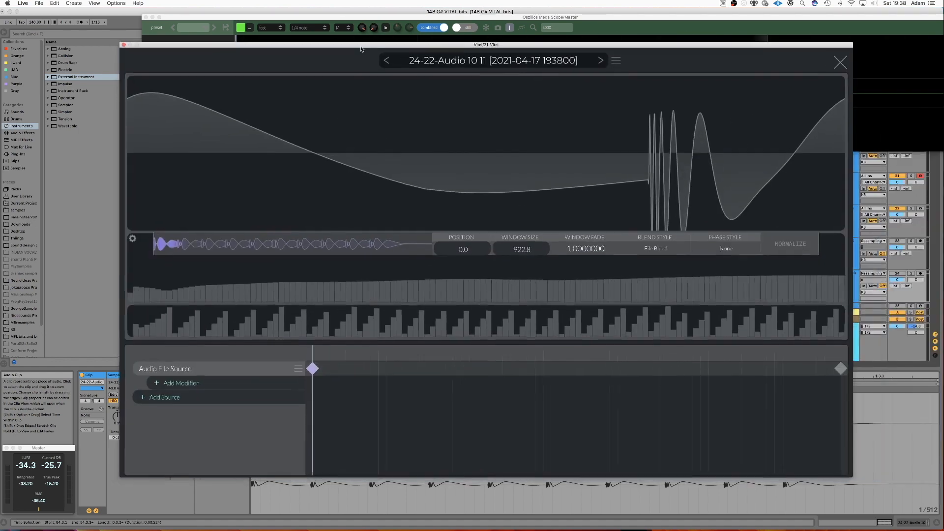
pyautogui.click(832, 367)
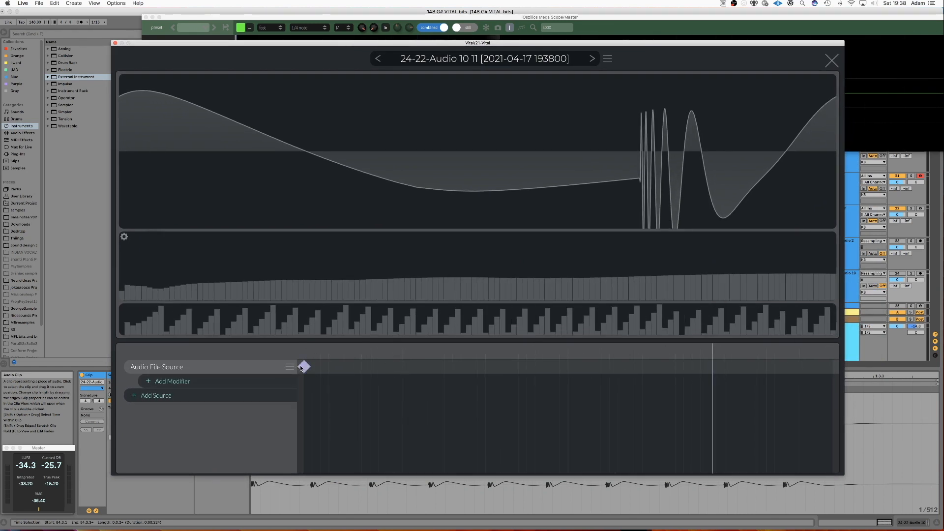
# Add a Phase Shift modifier to the audio file source and shift the wavetable's phase.
pyautogui.click(248, 381)
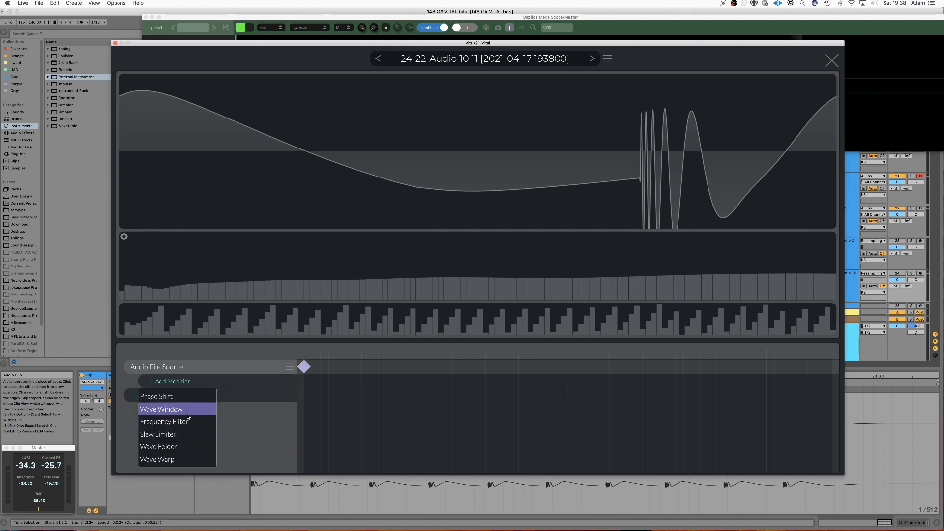
pyautogui.click(156, 396)
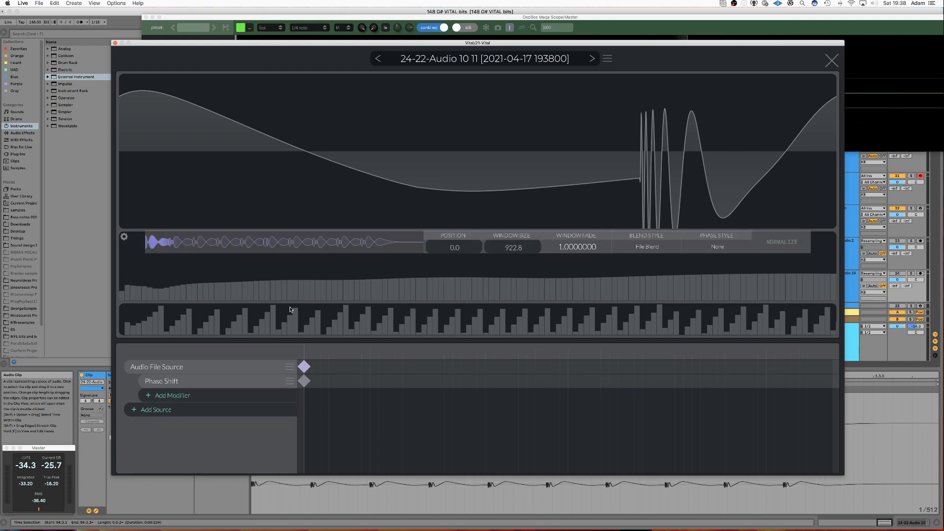
pyautogui.click(301, 386)
pyautogui.moveTo(487, 234); pyautogui.dragTo(377, 243)
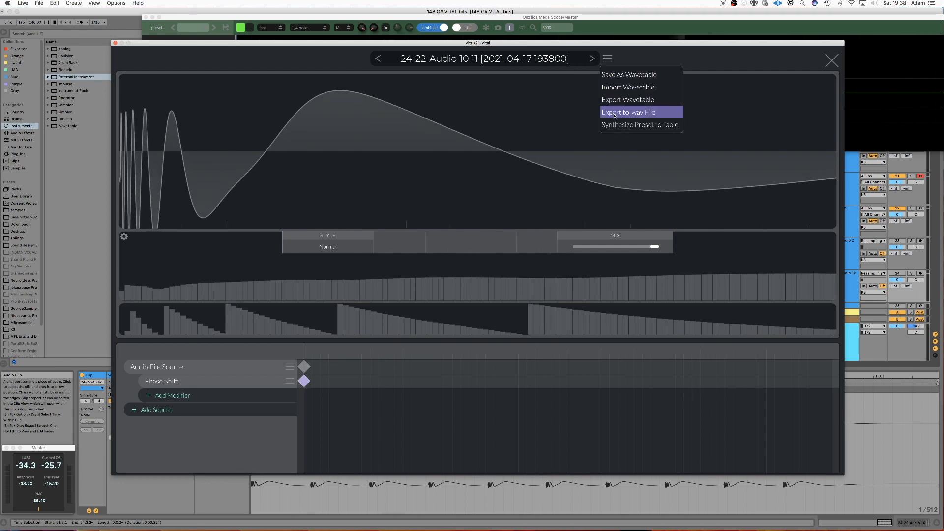
# Export the wavetable to a .wav file named kick2 TUT2 and close the wavetable editor and Vital.
pyautogui.click(614, 116)
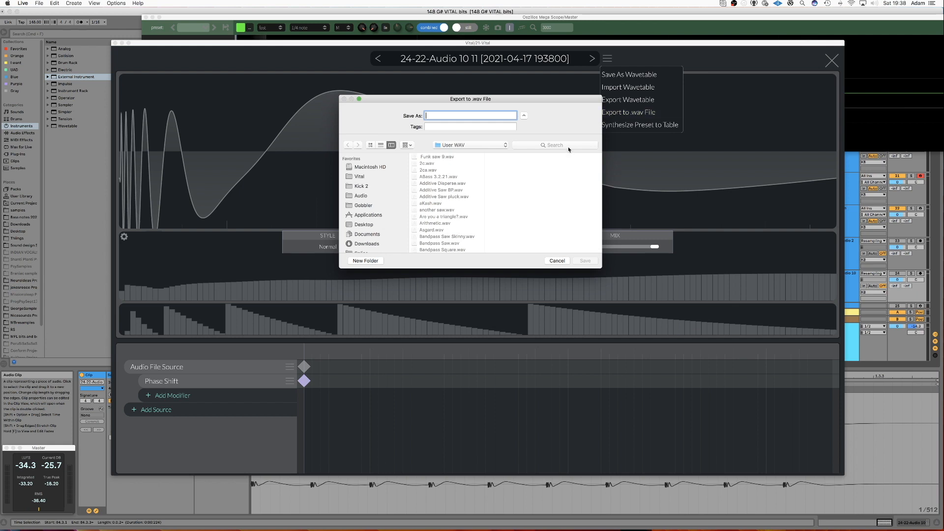
pyautogui.write('kick2 TUT2')
pyautogui.press('Return')
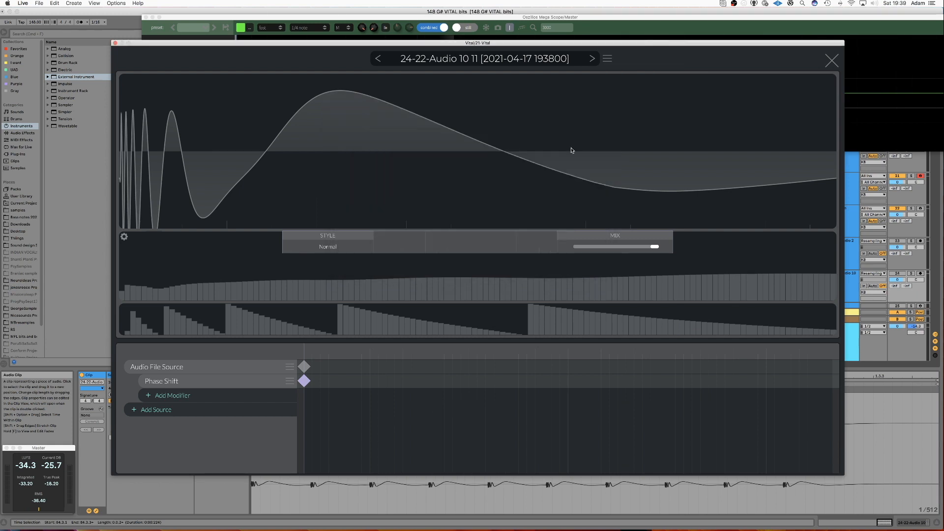
pyautogui.click(830, 65)
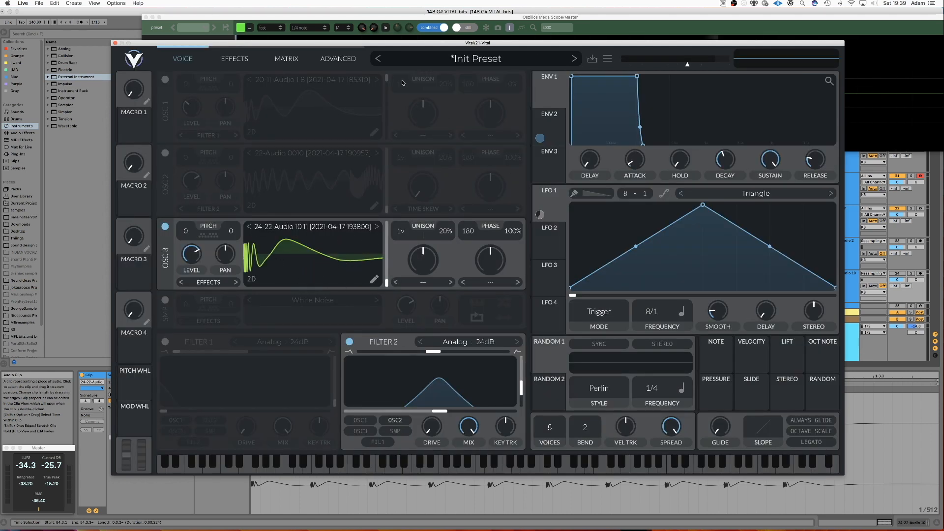
pyautogui.click(115, 43)
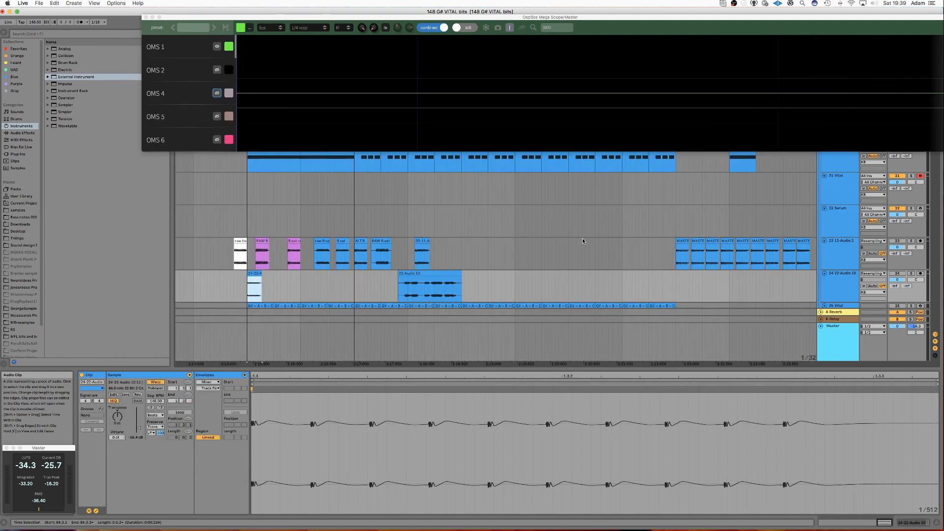
# Open Serum on the Serum track and load the kick2 TUT2 wavetable into oscillator A.
pyautogui.click(845, 224)
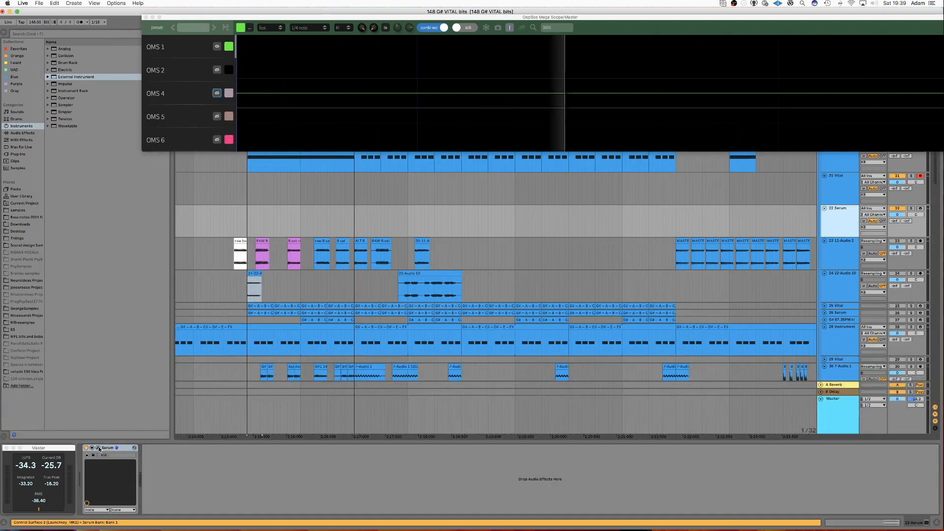
pyautogui.click(97, 447)
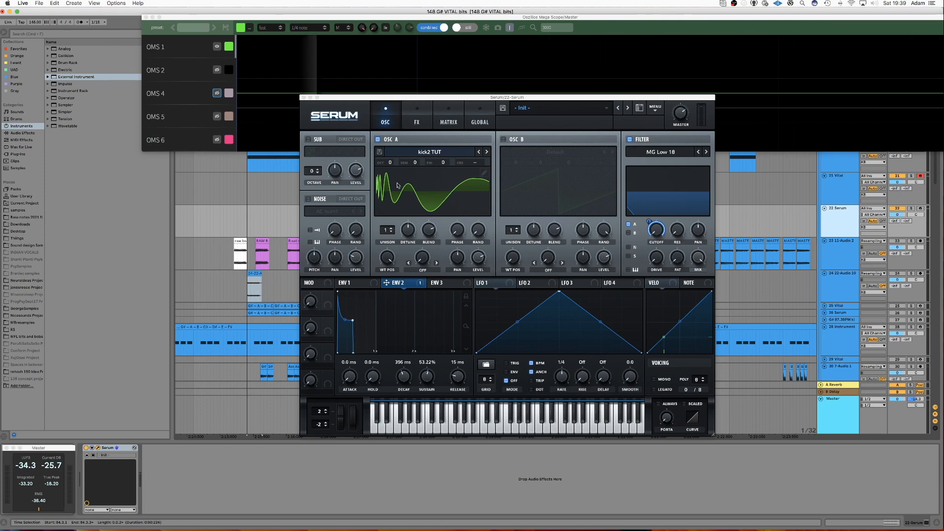
pyautogui.click(396, 152)
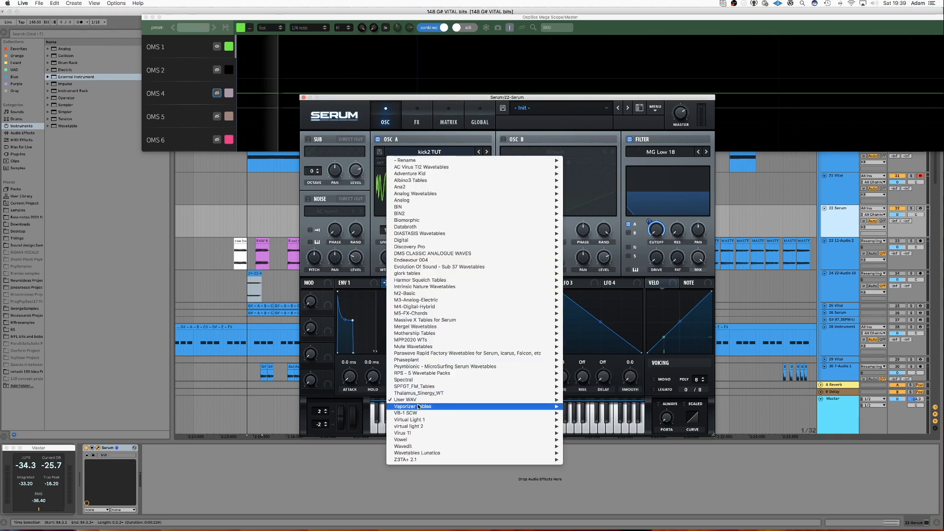
pyautogui.moveTo(415, 399)
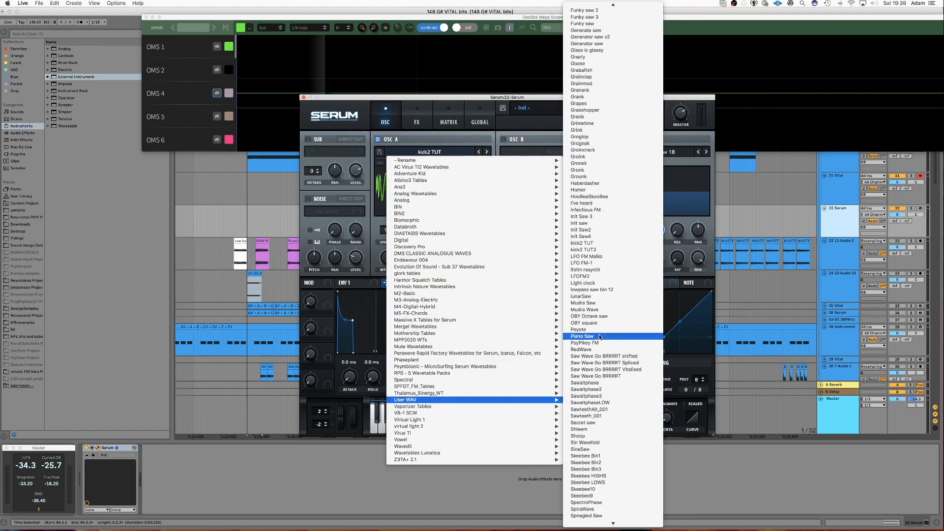
pyautogui.click(582, 203)
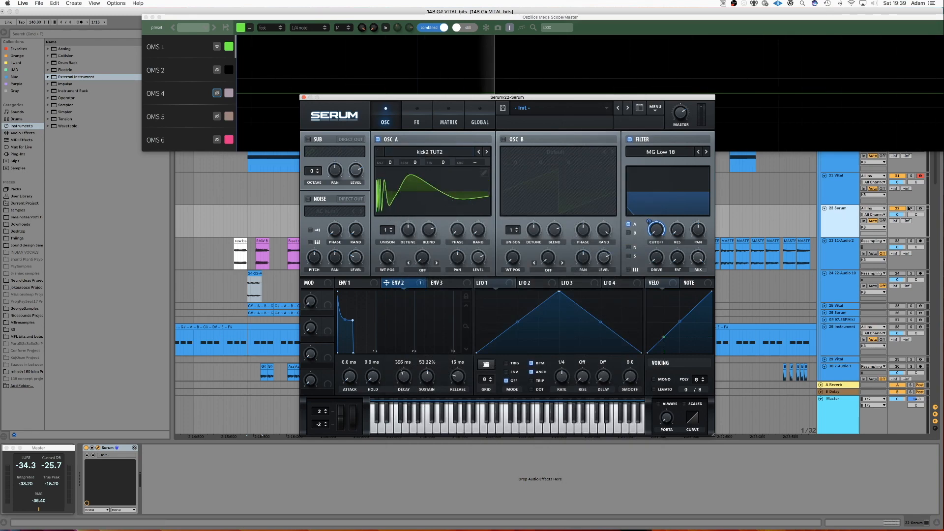
# Move the Serum window and step oscillator A back to the kick2 TUT wavetable.
pyautogui.moveTo(506, 97); pyautogui.dragTo(570, 147)
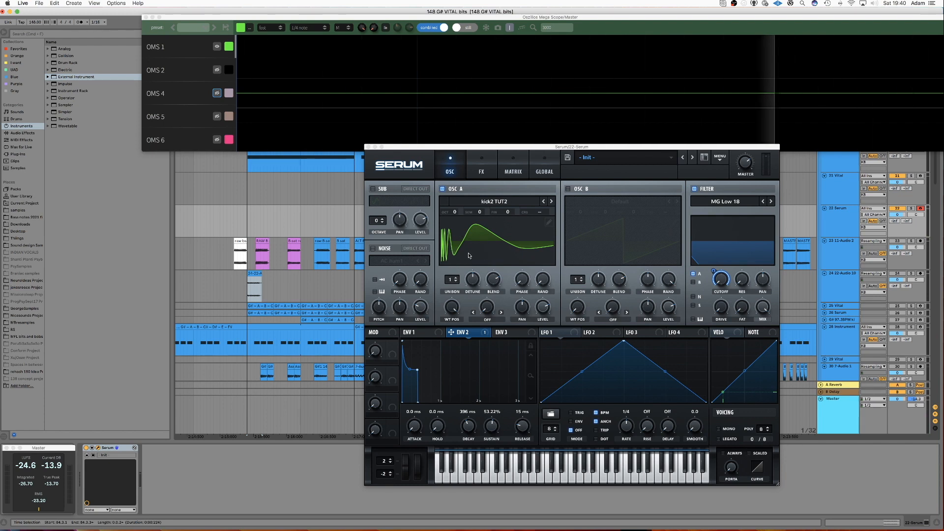
pyautogui.click(544, 202)
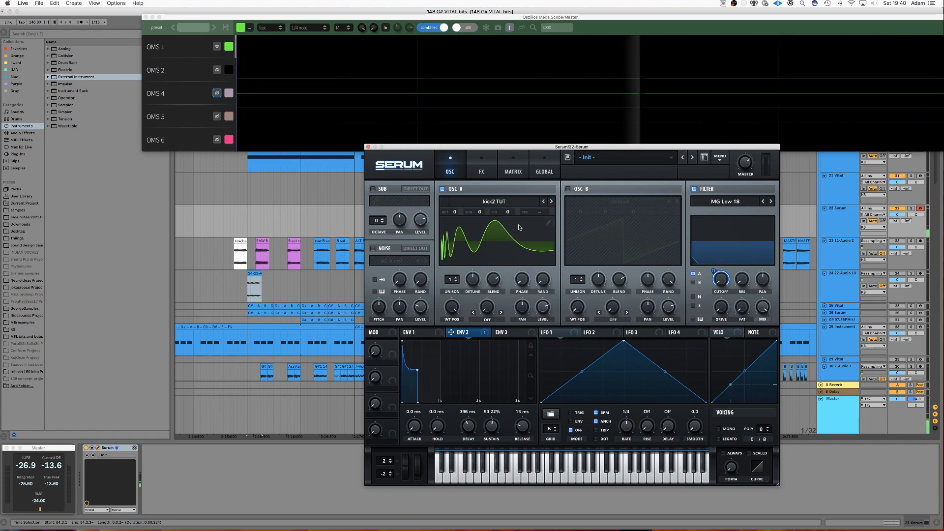
# Open oscillator A's table editor, apply Generate Saw to the harmonic bins, and close Serum.
pyautogui.click(548, 223)
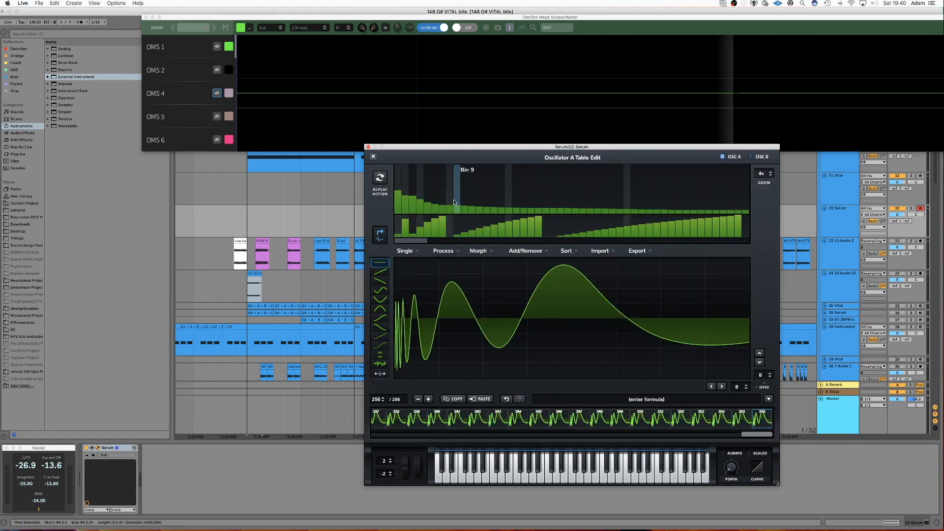
pyautogui.rightClick(472, 212)
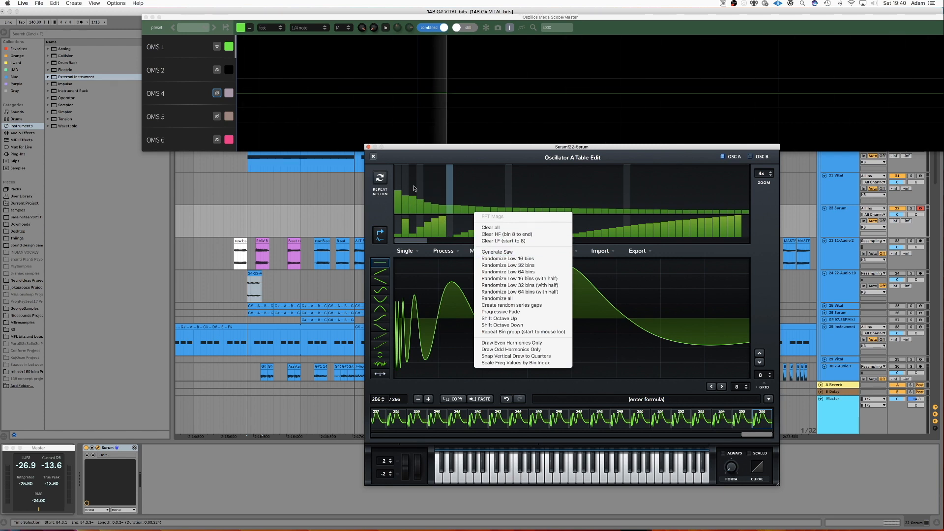
pyautogui.click(496, 252)
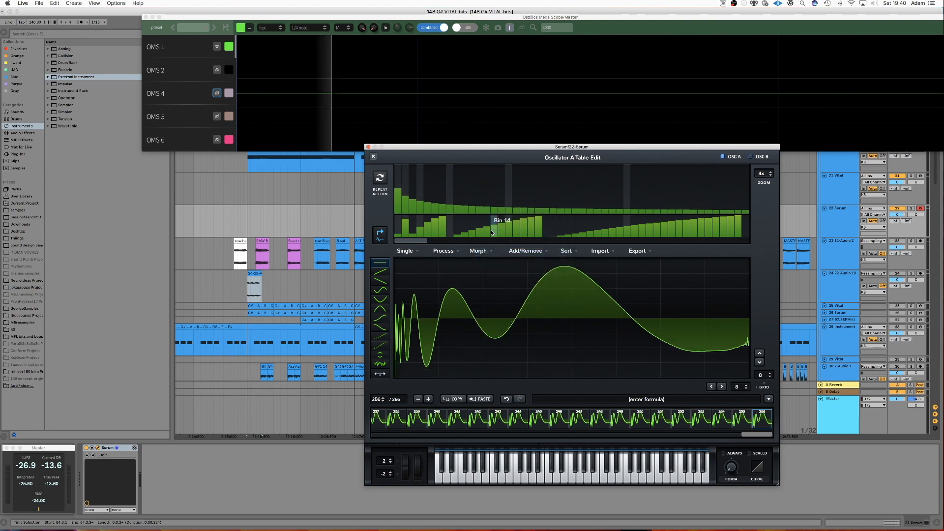
pyautogui.click(373, 156)
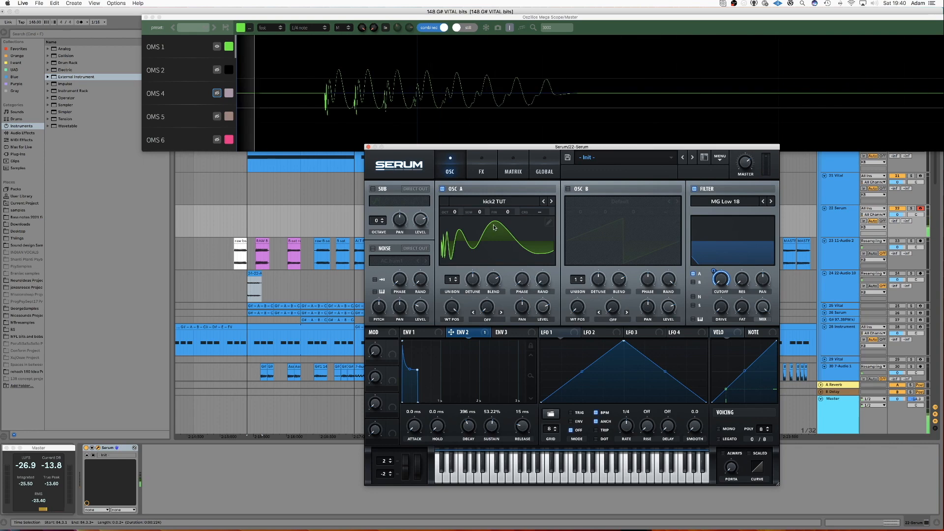
pyautogui.click(367, 146)
# Select the 31 Vital track and open its Vital instance.
pyautogui.hscroll(-3, 423, 296)
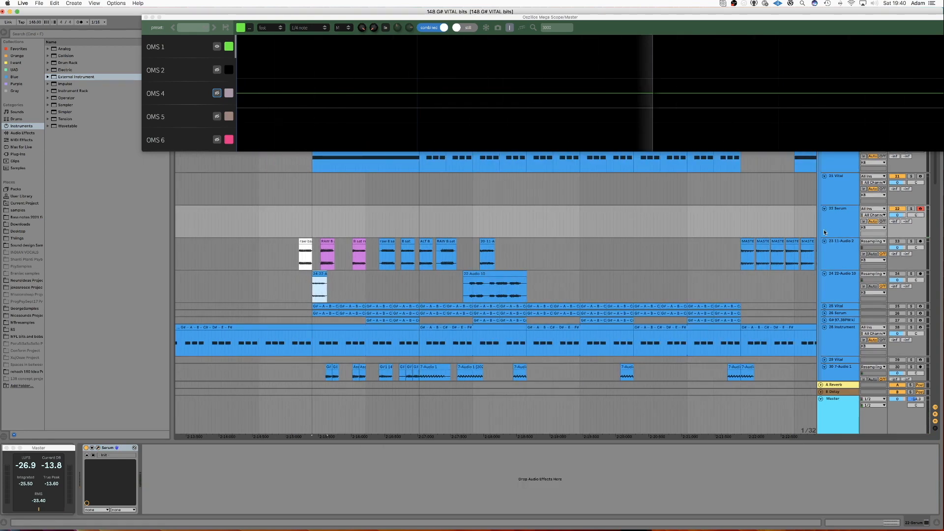
pyautogui.doubleClick(836, 220)
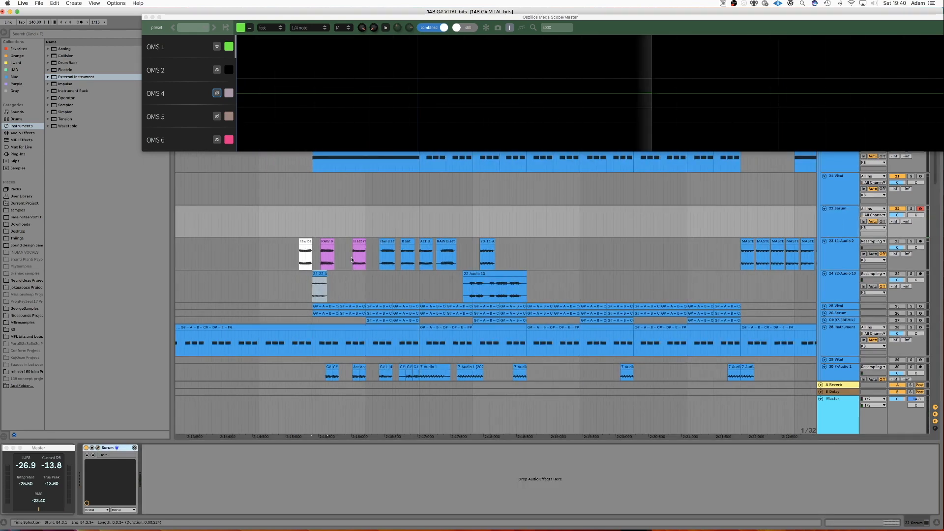
pyautogui.click(374, 219)
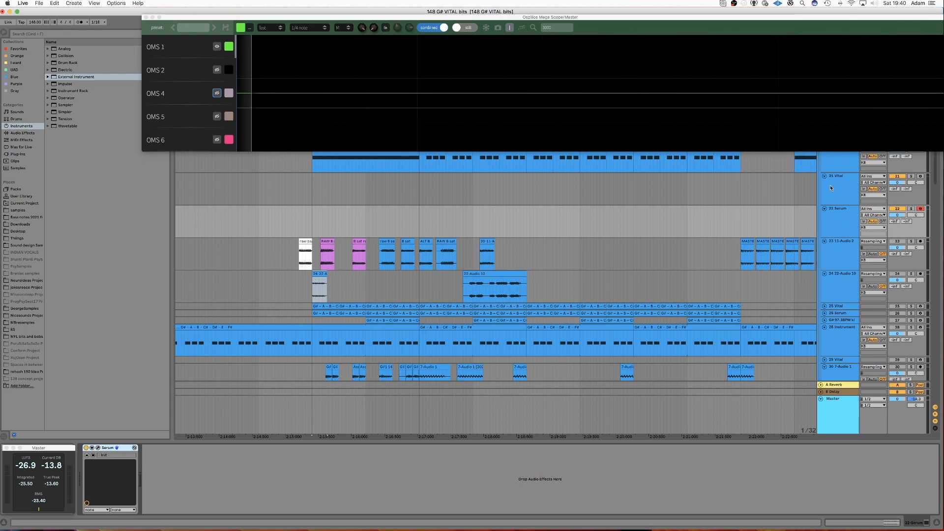
pyautogui.click(912, 177)
pyautogui.click(910, 175)
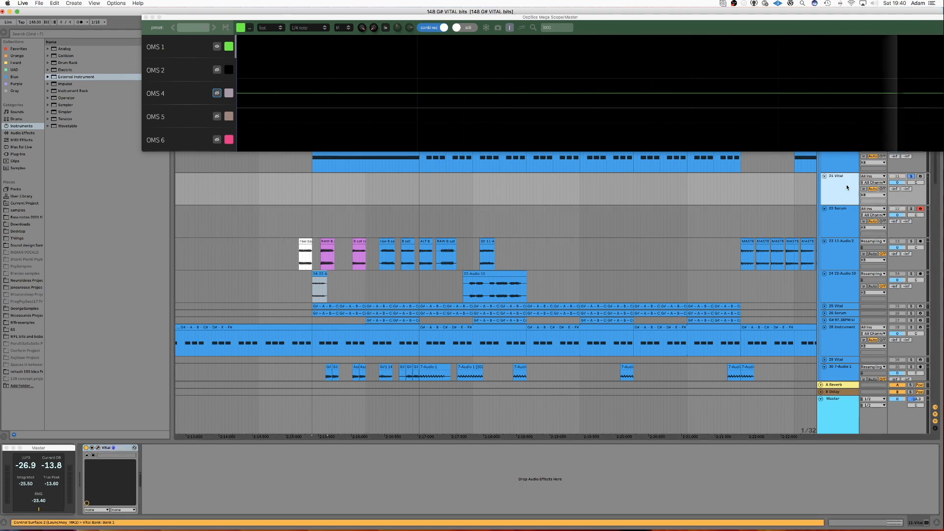
pyautogui.click(98, 448)
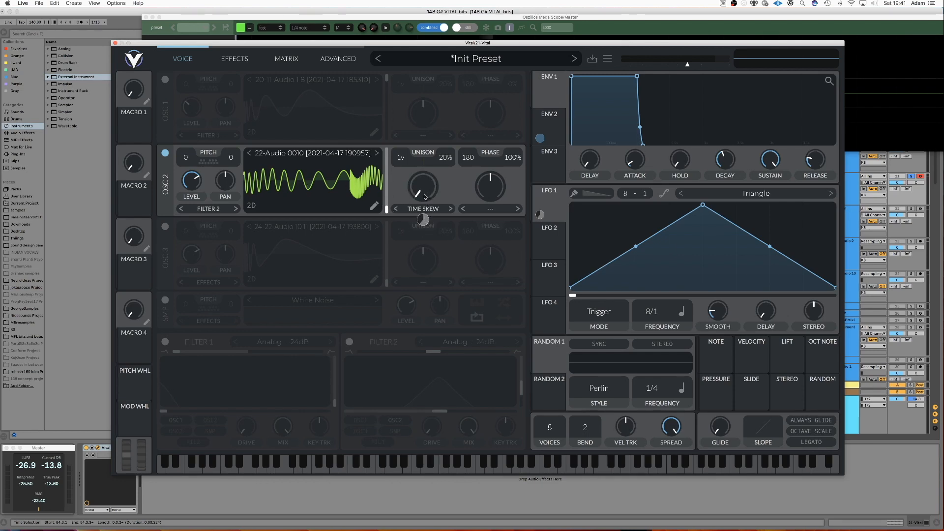
# Enable Filter 2, sweep its cutoff, and close the Vital window.
pyautogui.moveTo(426, 193)
pyautogui.mouseDown()
pyautogui.moveTo(424, 168)
pyautogui.moveTo(424, 196)
pyautogui.mouseUp()
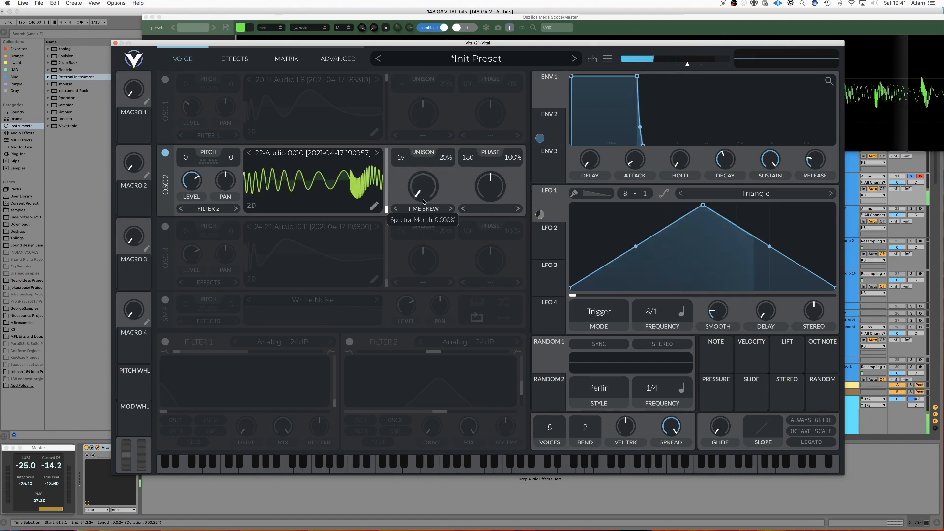
pyautogui.click(349, 342)
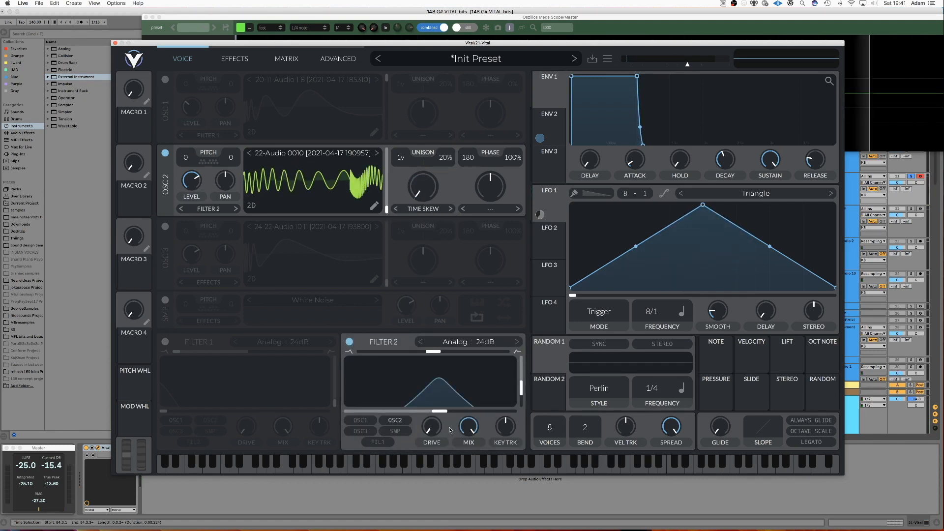
pyautogui.moveTo(424, 412); pyautogui.dragTo(466, 408)
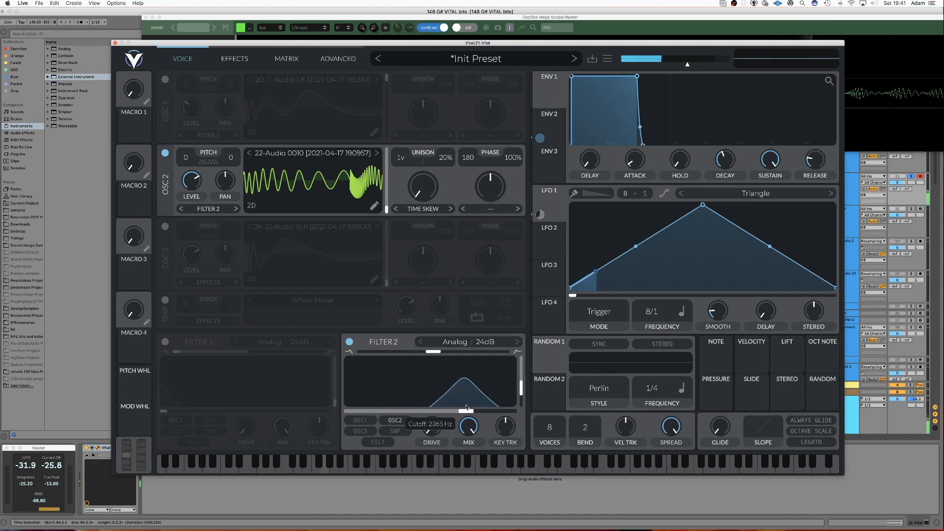
pyautogui.moveTo(385, 406); pyautogui.dragTo(423, 407)
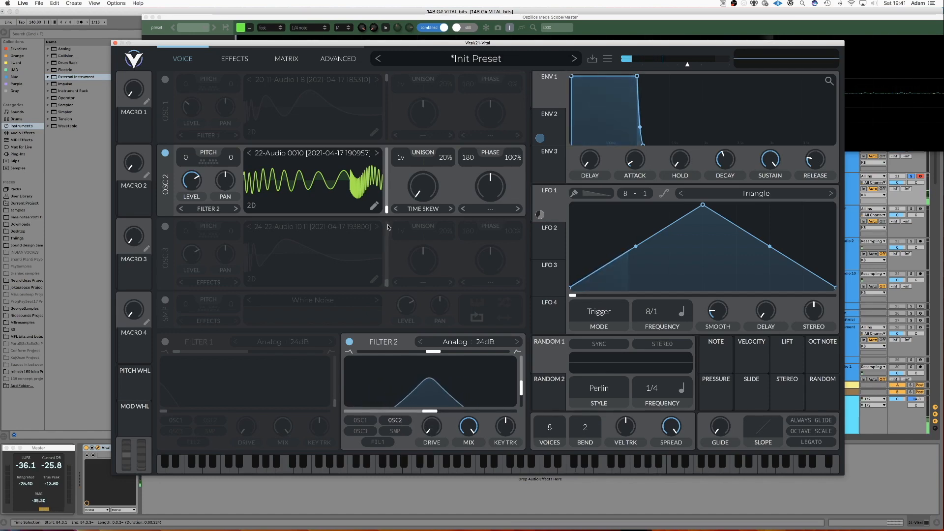
pyautogui.press('super+w')
pyautogui.scroll(1, 643, 216)
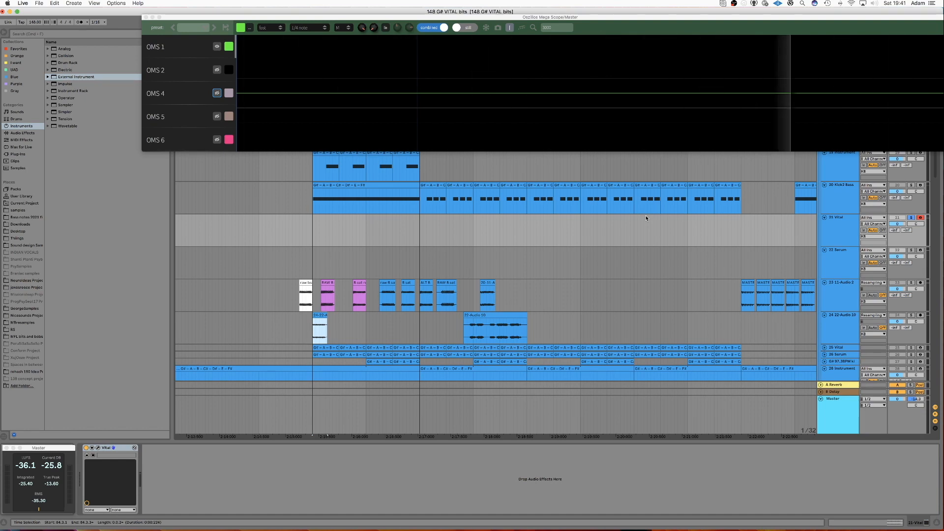
pyautogui.scroll(1, 644, 219)
pyautogui.hscroll(-1, 644, 219)
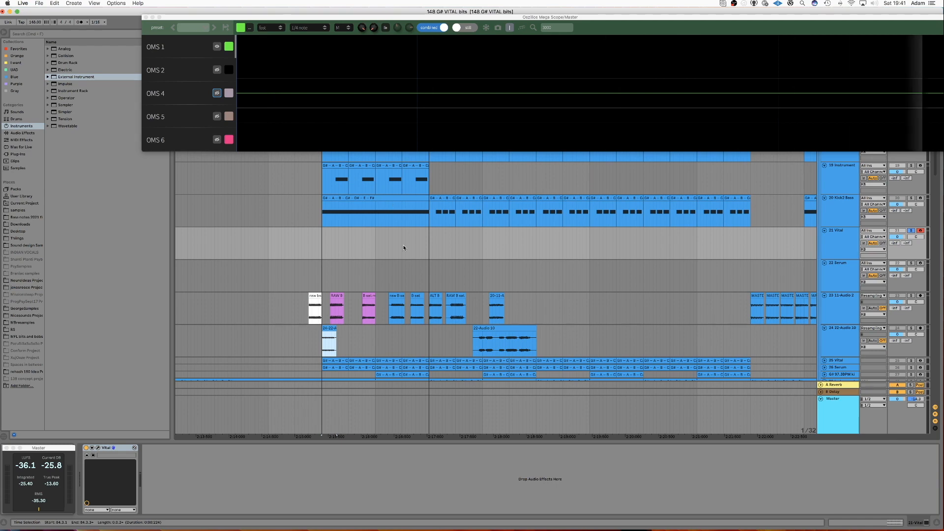
pyautogui.scroll(1, 378, 221)
pyautogui.scroll(-1, 377, 221)
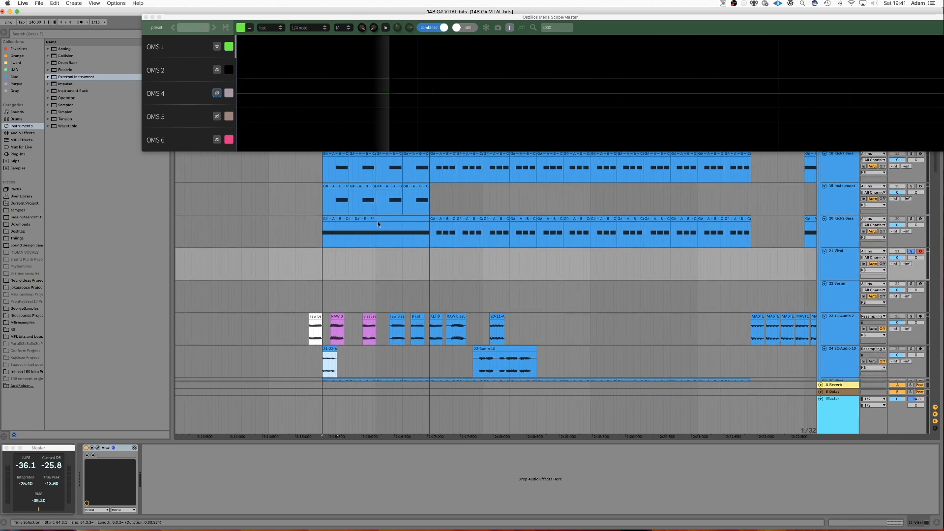